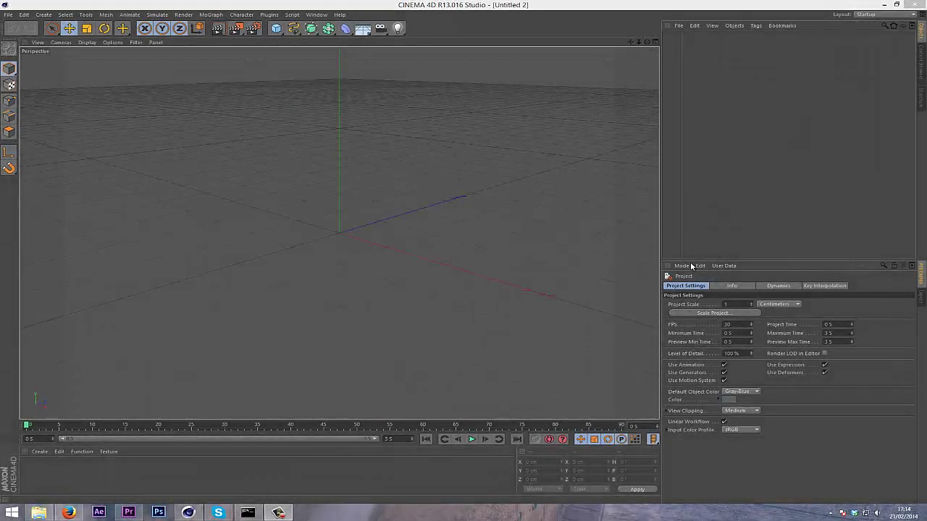
Switch to Firefox, open the "L7" YouTube video page, and review the comments and the paused frame of spinning cogs
left_click(70, 512)
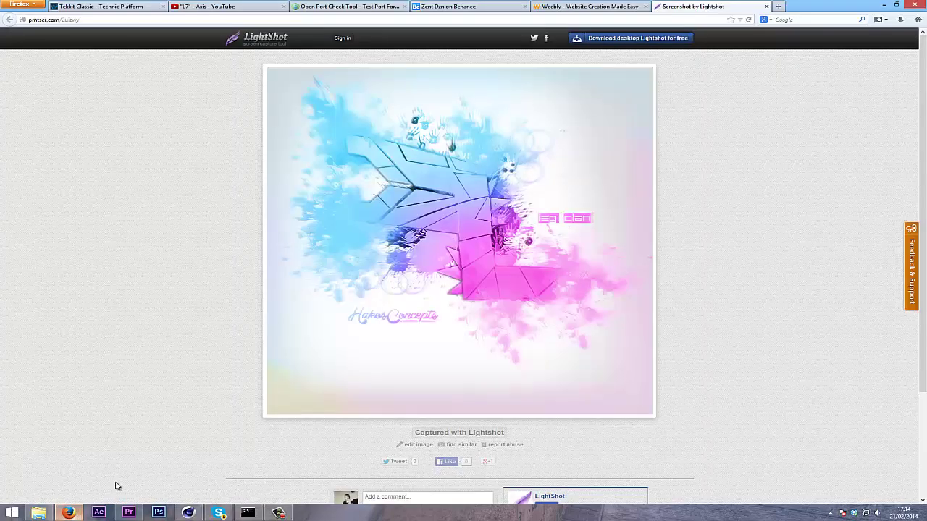
left_click(206, 4)
left_click_drag(923, 127, 910, 150)
scroll(874, 228, "down", 8)
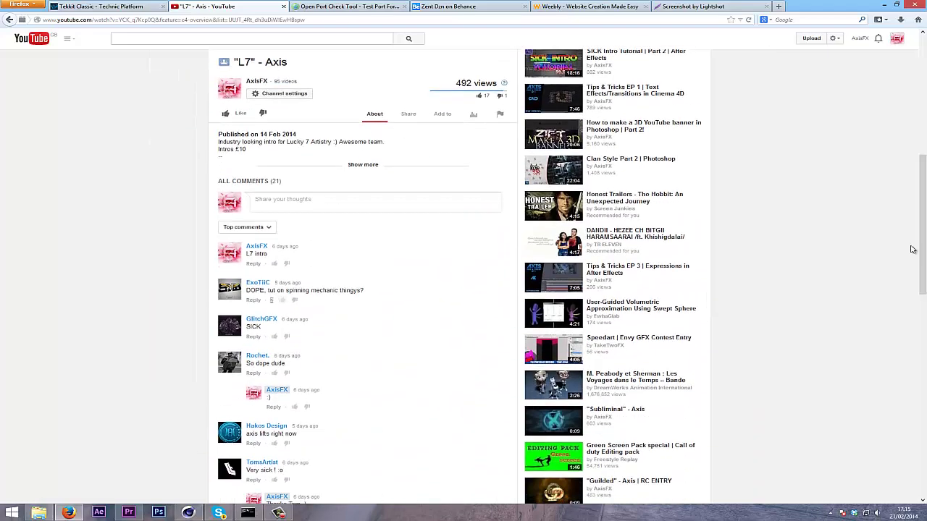
scroll(191, 371, "down", 2)
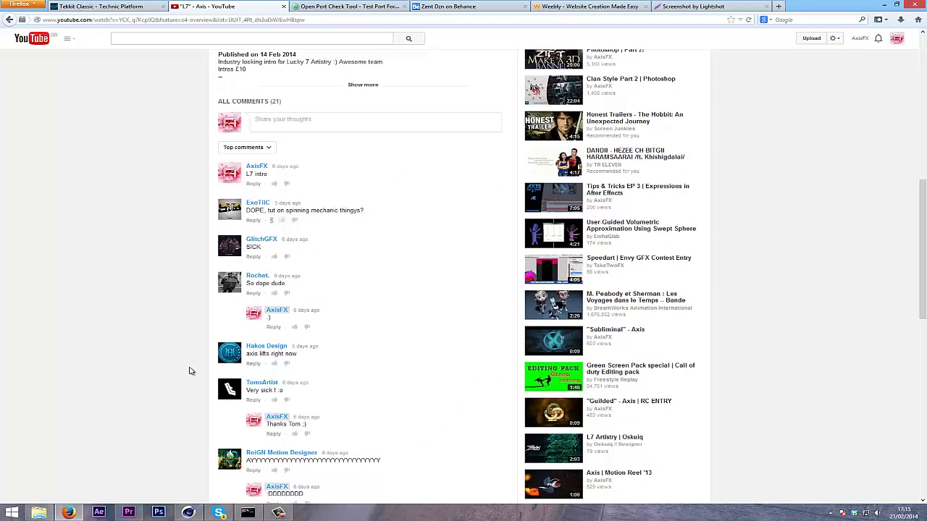
scroll(188, 361, "up", 5)
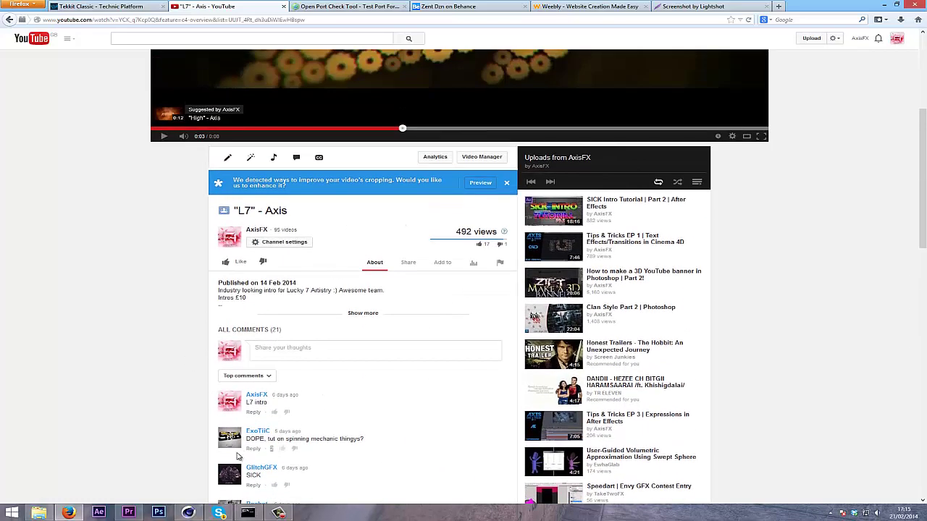
left_click(282, 449)
left_click_drag(367, 447, 137, 411)
scroll(137, 411, "down", 8)
scroll(138, 405, "up", 14)
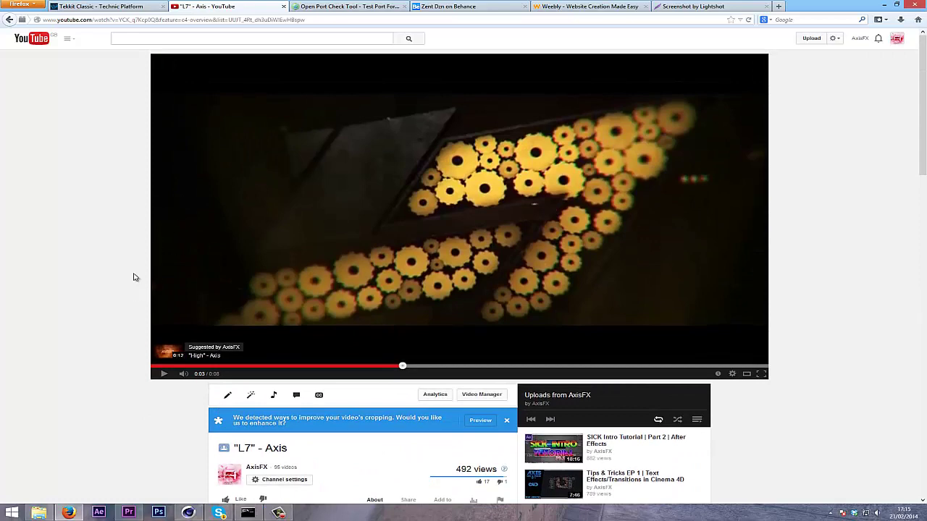
Switch to Cinema 4D, add a Cogwheel spline to the empty scene and view it from the front
left_click(188, 513)
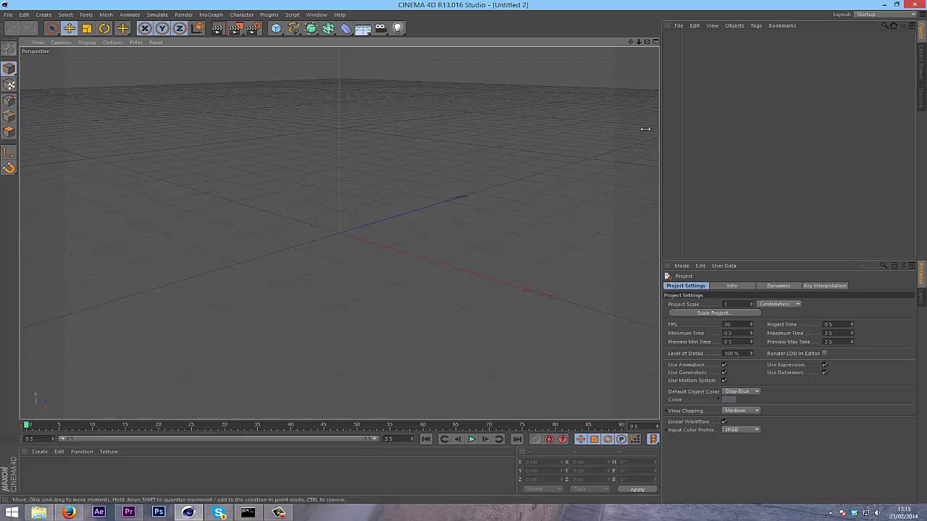
left_click(295, 33)
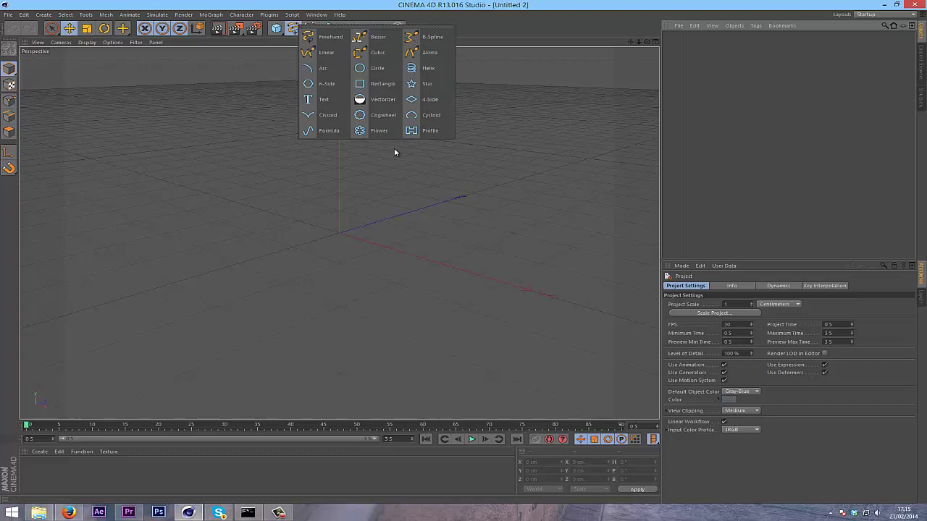
left_click(381, 114)
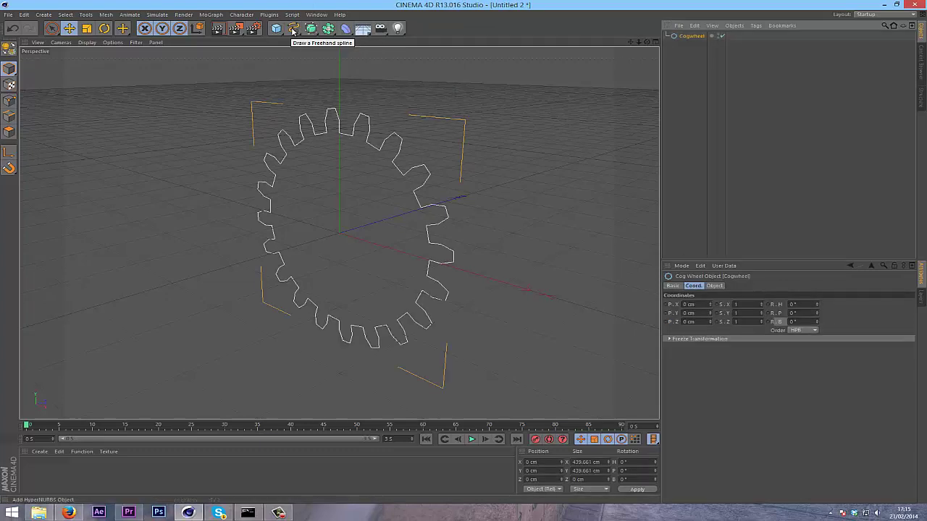
left_click_drag(646, 43, 465, 242)
left_click(698, 37)
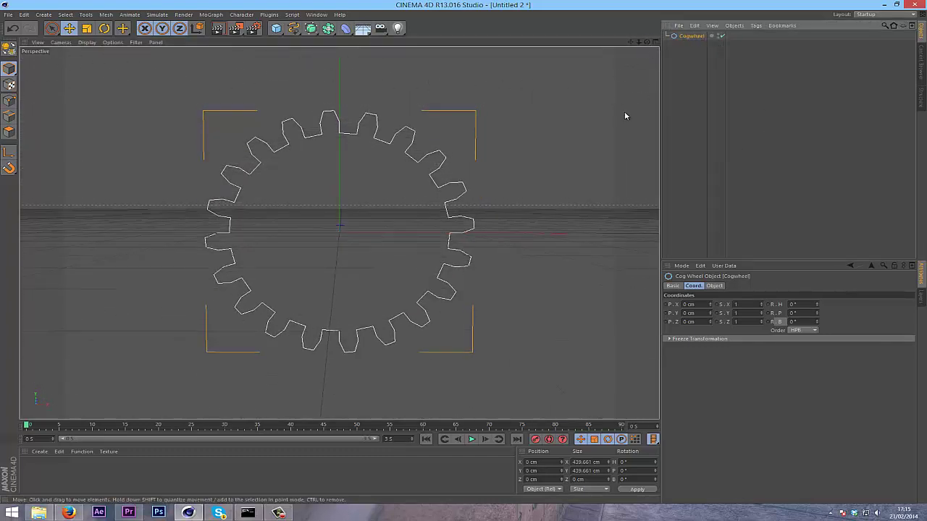
Set the cogwheel's middle and outer radius to 214 cm for straight, square teeth
left_click(714, 286)
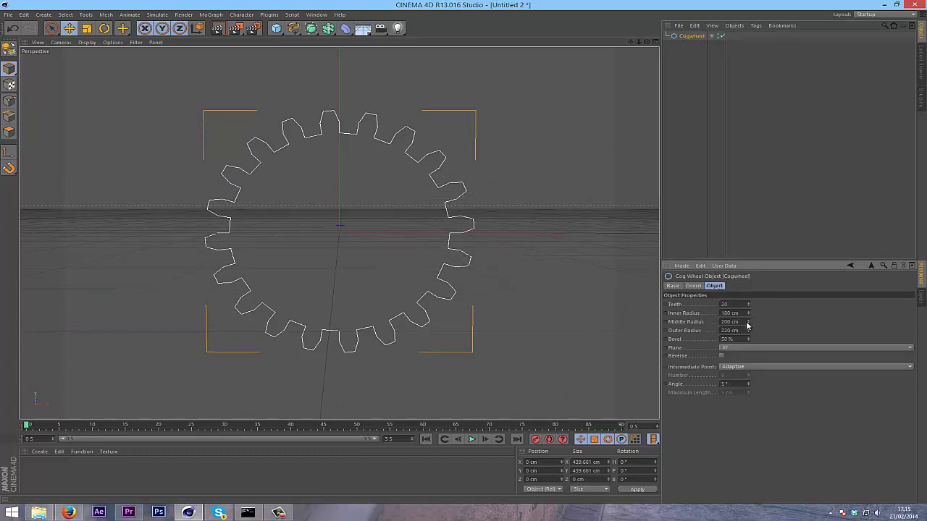
left_click_drag(747, 326, 747, 326)
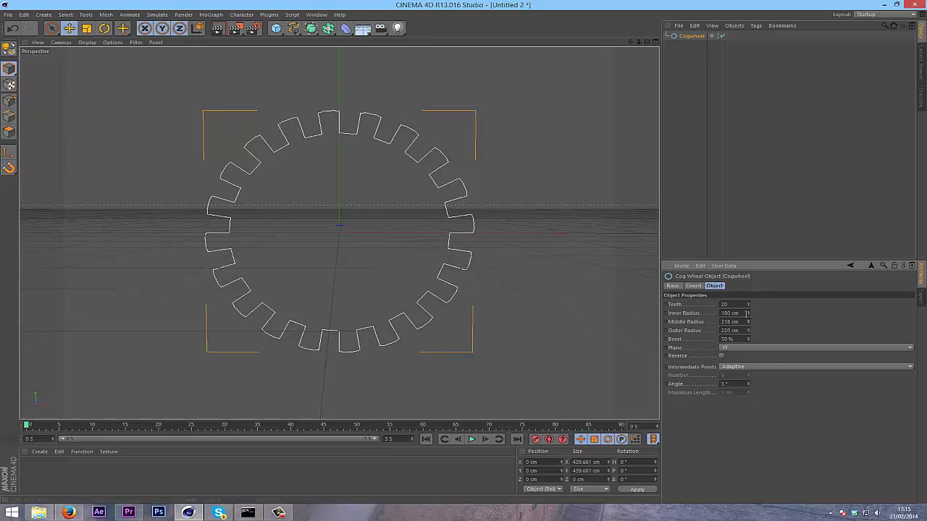
left_click_drag(749, 332, 749, 332)
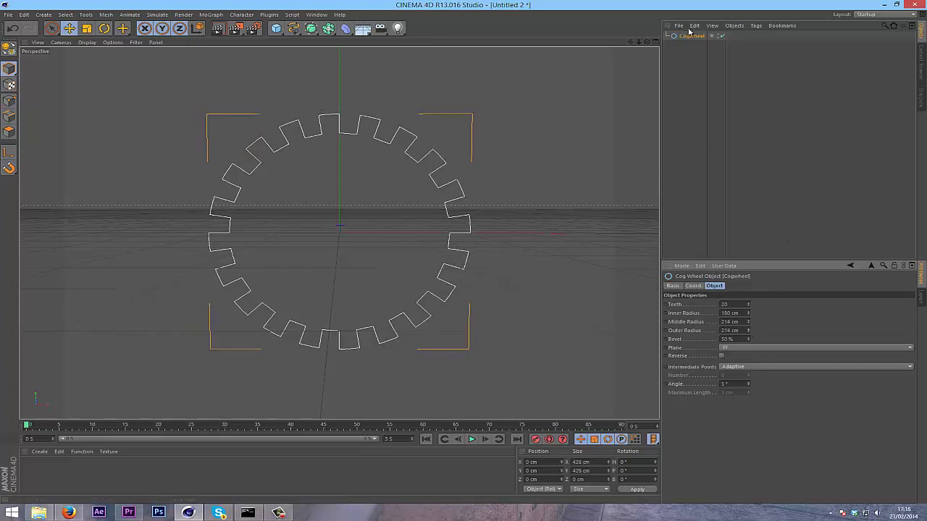
Add an Extrude NURBS as the parent of the Cogwheel spline to make the gear solid
left_click(694, 36)
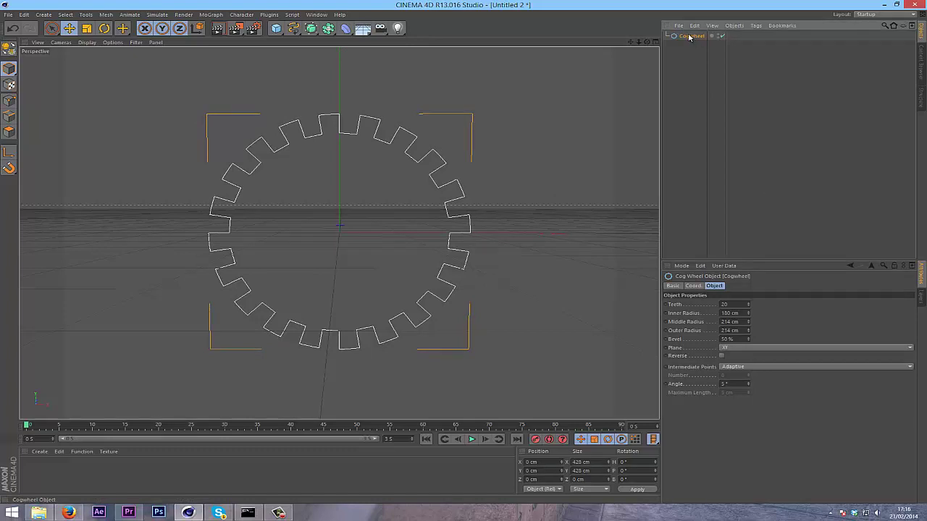
left_click(313, 32)
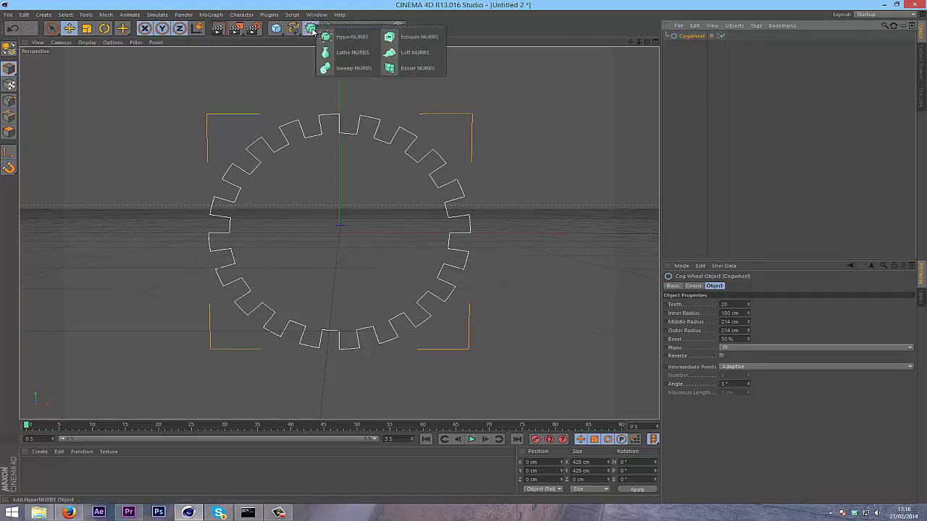
left_click(418, 36)
left_click(713, 105)
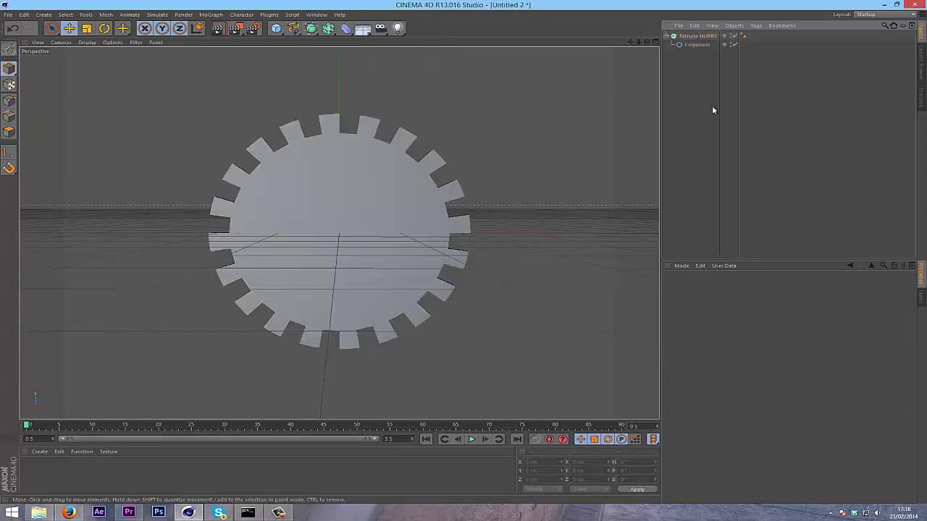
mouse_move(695, 44)
left_mouse_down()
mouse_move(693, 58)
mouse_move(701, 37)
left_mouse_up()
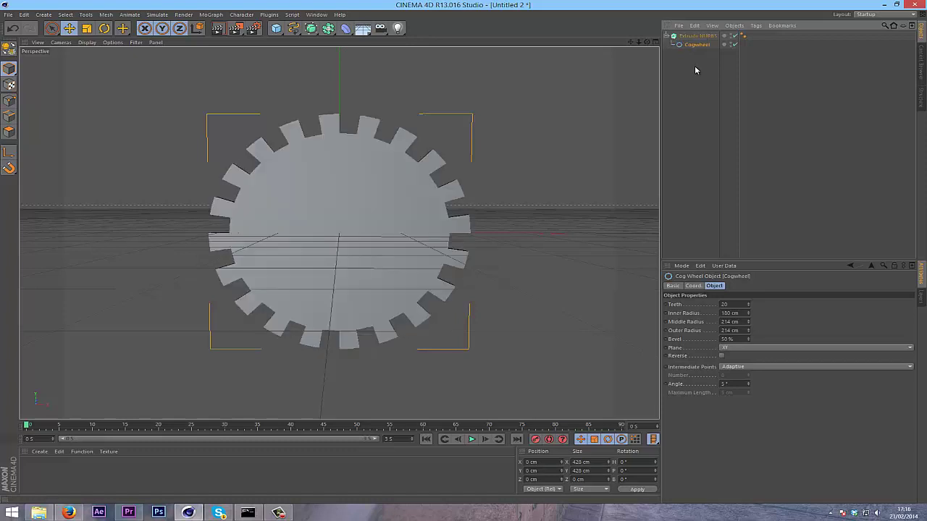
left_click(685, 65)
Set the Extrude NURBS Z movement to 30 cm and collapse its hierarchy
left_click(697, 37)
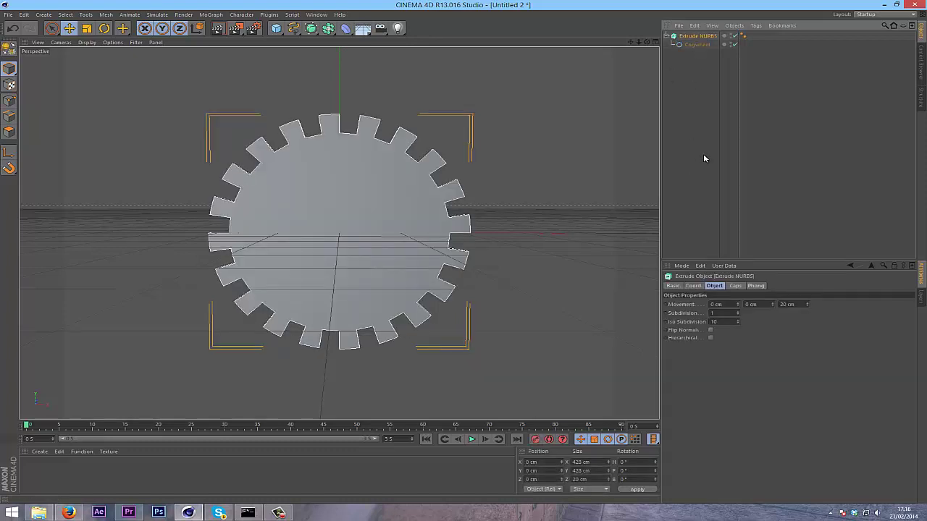
left_click(750, 145)
left_click(702, 36)
left_click_drag(804, 305, 805, 289)
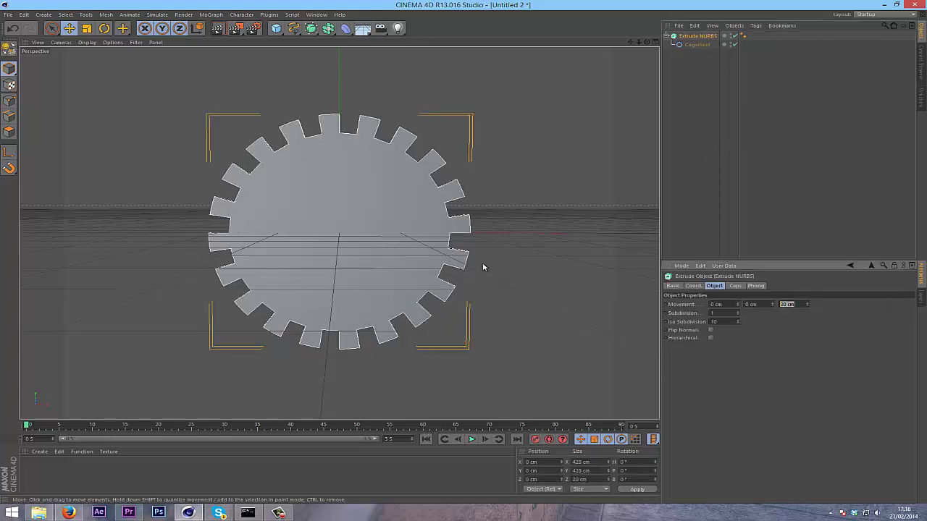
left_click(745, 209)
left_click(710, 36)
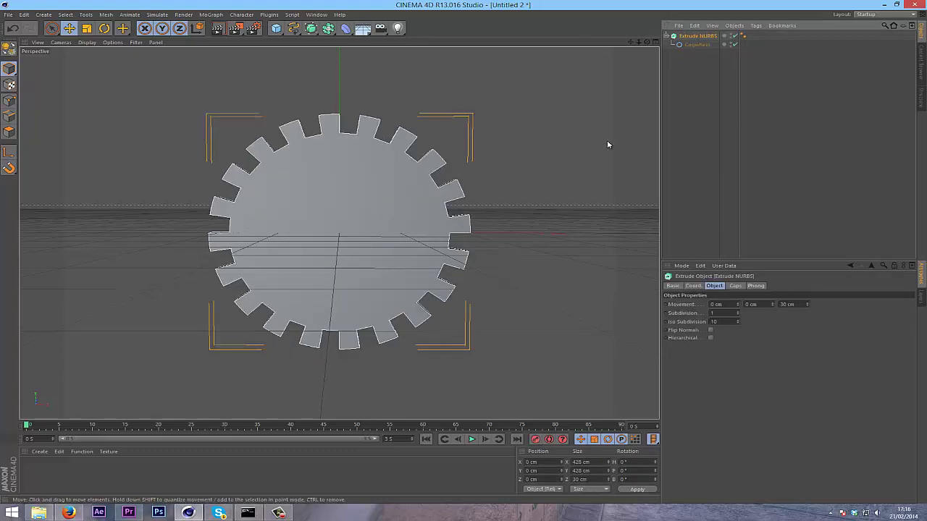
left_click(665, 41)
left_click(667, 37)
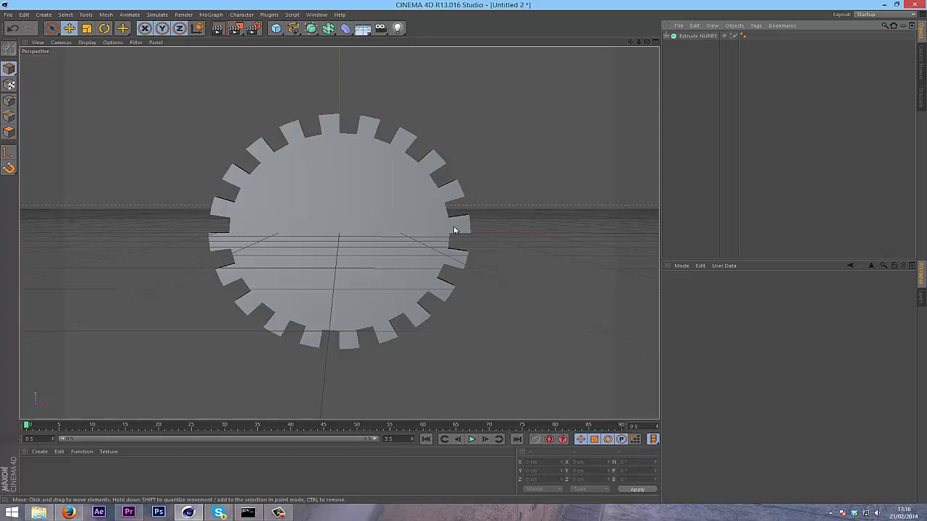
Add a cylinder at the gear's centre and set its pitch rotation to 90° so it passes through the gear
left_click(692, 36)
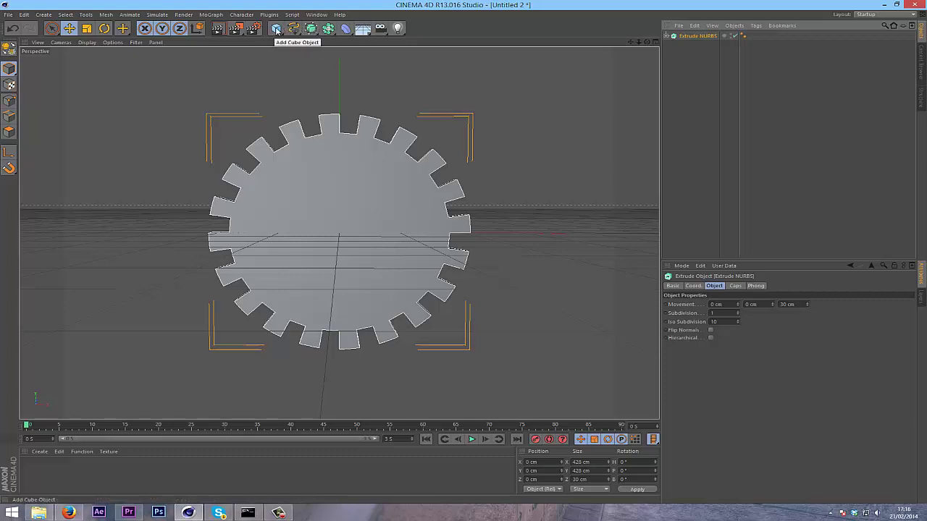
left_click_drag(275, 30, 469, 37)
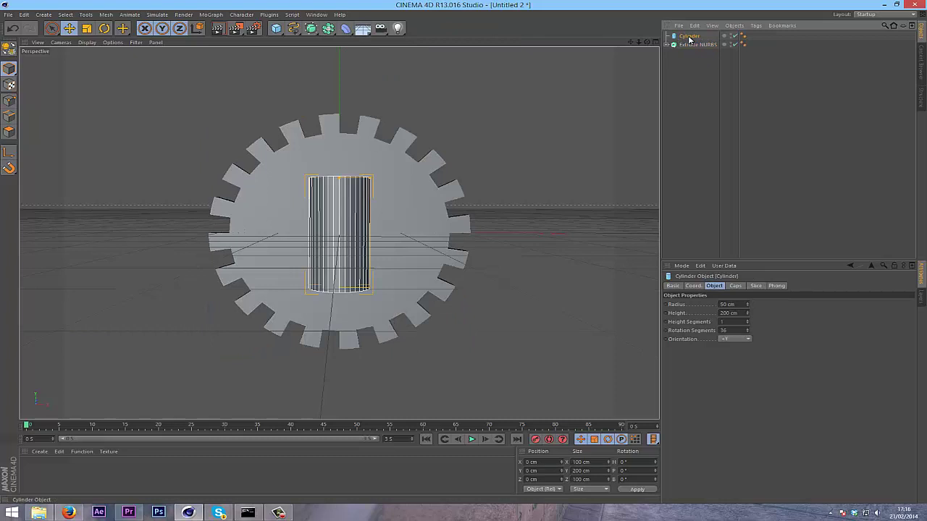
left_click_drag(801, 313, 772, 311)
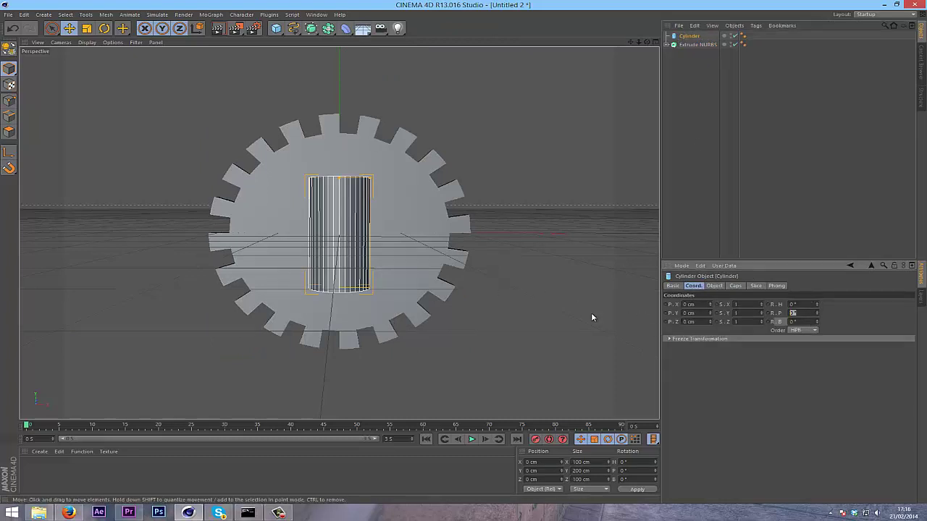
type("90")
key("Return")
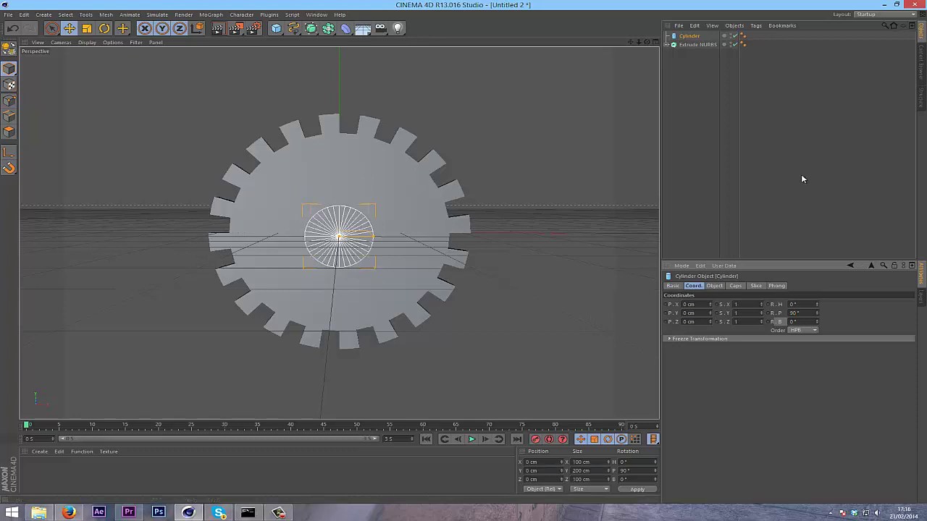
left_click(781, 152)
left_click_drag(648, 44, 465, 251)
left_click(692, 36)
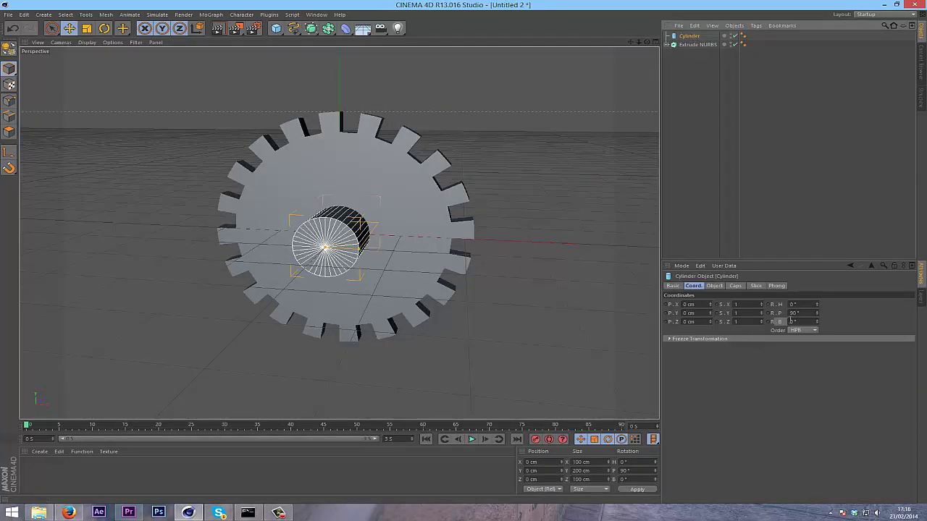
left_click_drag(709, 324, 710, 324)
key("Delete")
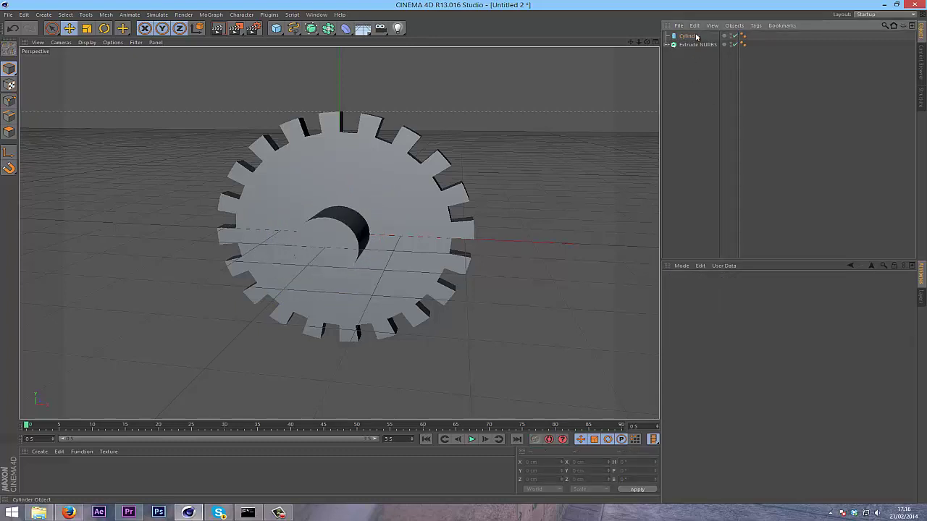
key("ctrl+z")
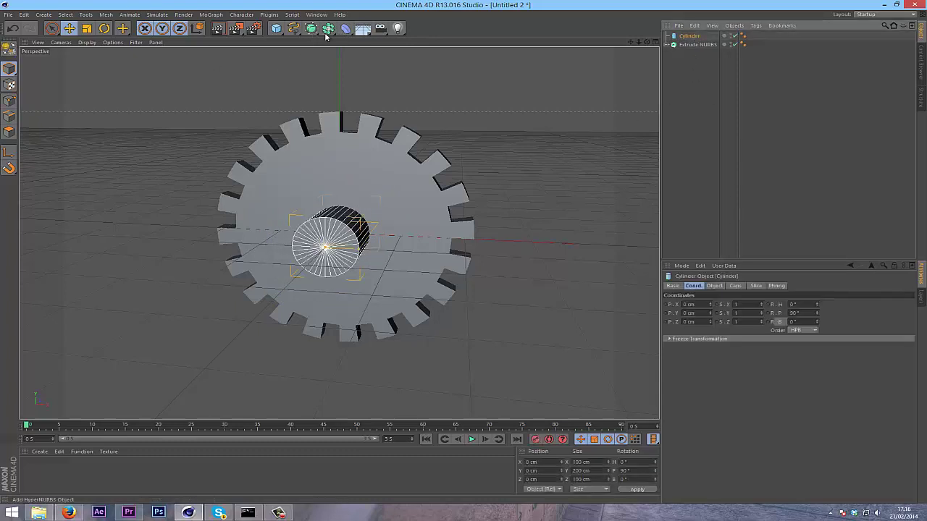
Place the Extrude NURBS above the Cylinder in the object hierarchy and add a Boole object
left_click_drag(694, 44, 686, 34)
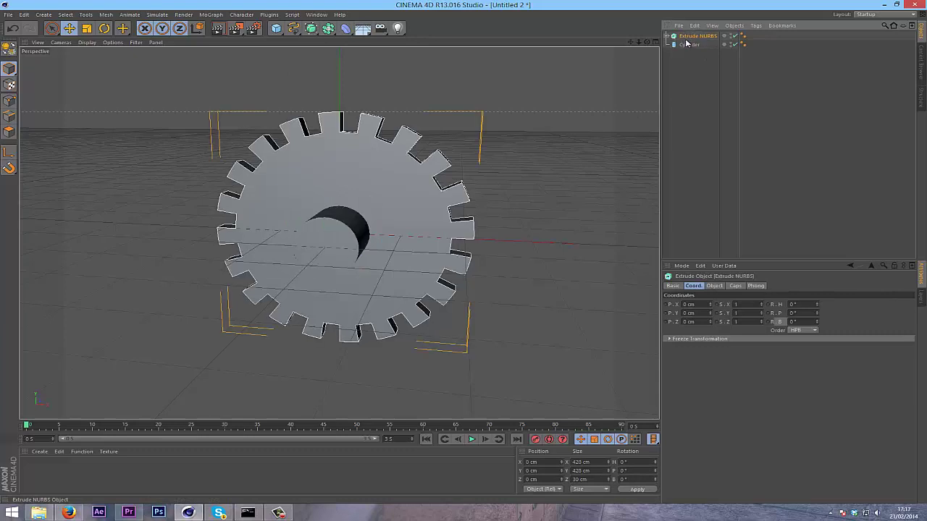
left_click(687, 46)
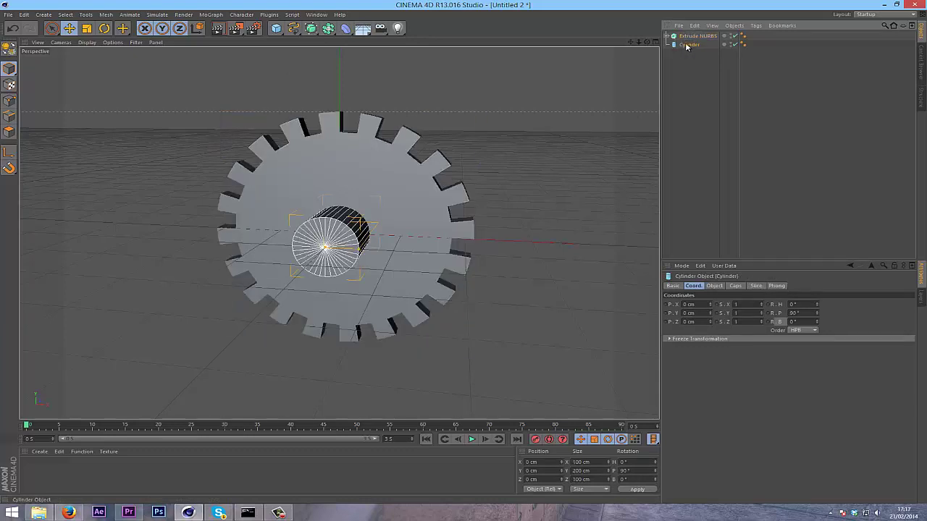
left_click(688, 74)
left_click(686, 45)
left_click(688, 35, "ctrl")
left_click_drag(328, 28, 529, 37, "alt")
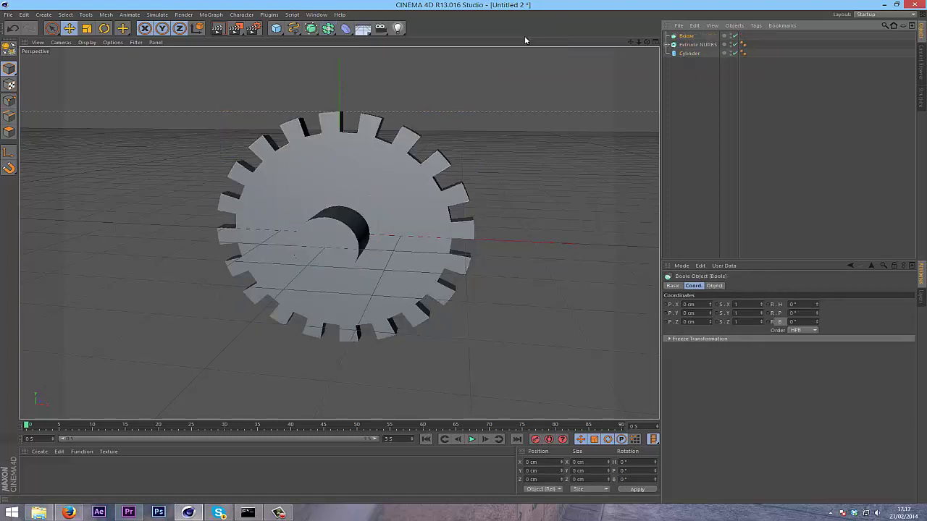
Make the Extrude NURBS and the Cylinder children of the Boole to cut a round hole through the gear
left_click(688, 44)
left_click(689, 52, "ctrl")
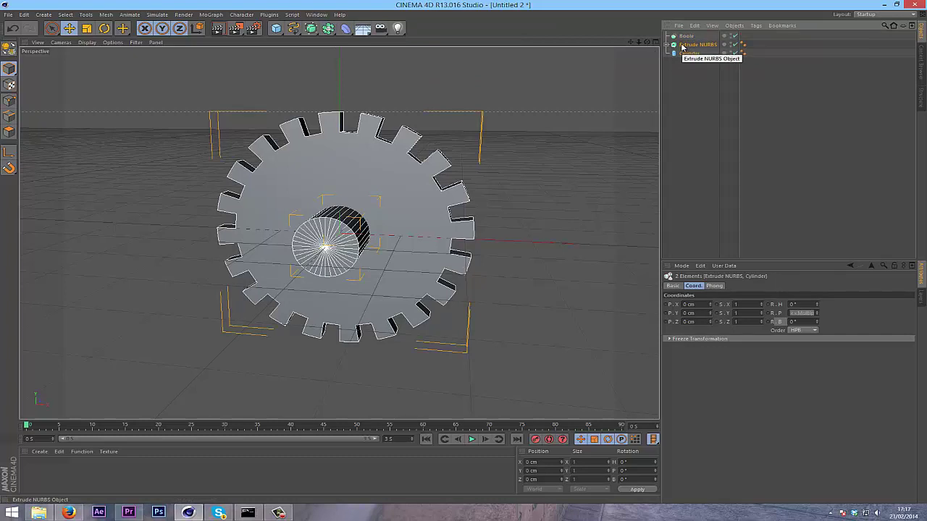
left_click_drag(681, 47, 686, 36)
left_click(693, 73)
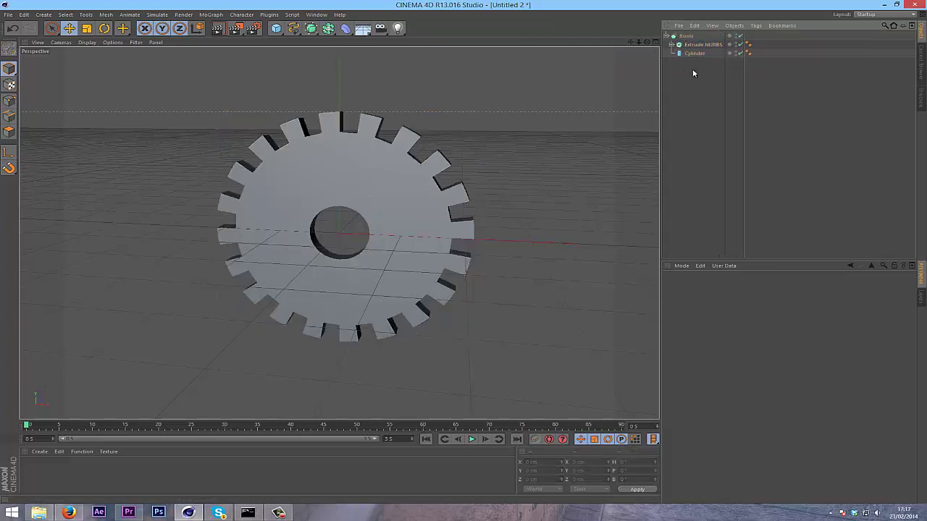
left_click(694, 53)
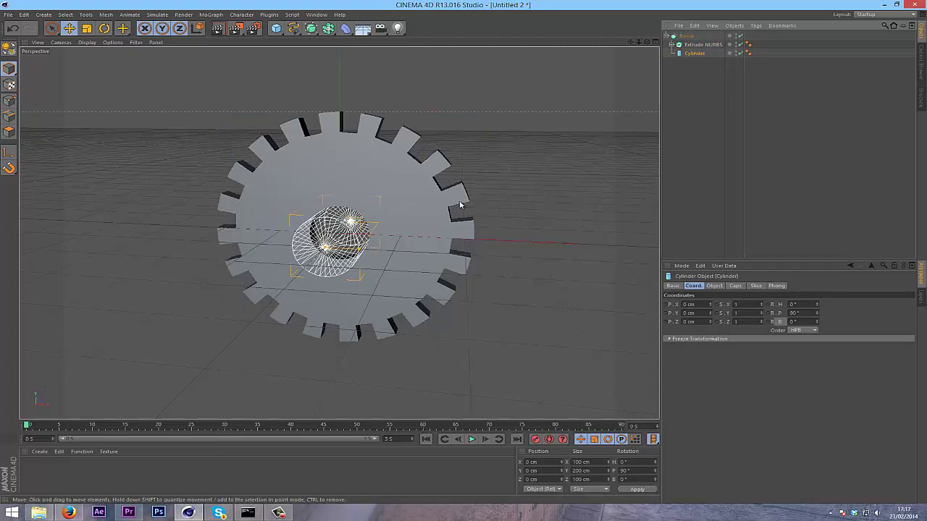
left_click_drag(647, 42, 434, 239)
left_click(803, 113)
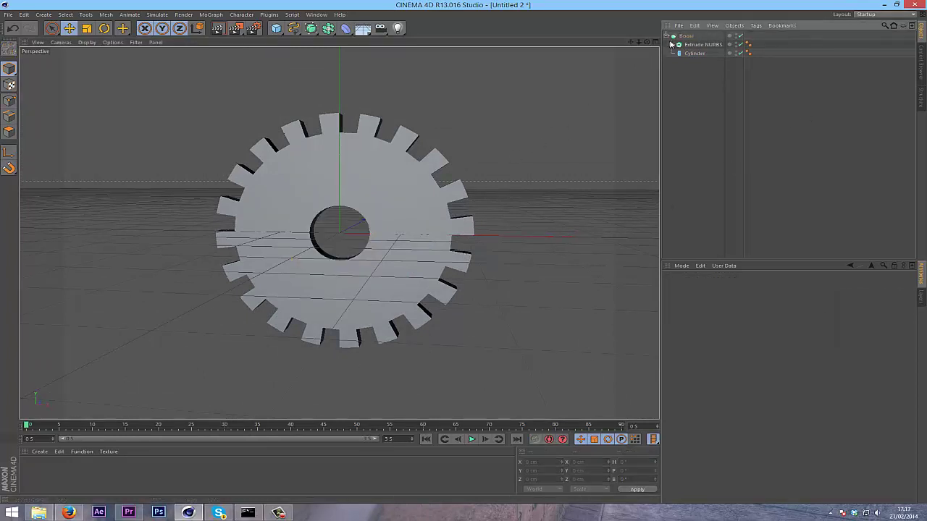
mouse_move(695, 53)
left_mouse_down()
mouse_move(698, 40)
mouse_move(692, 57)
left_mouse_up()
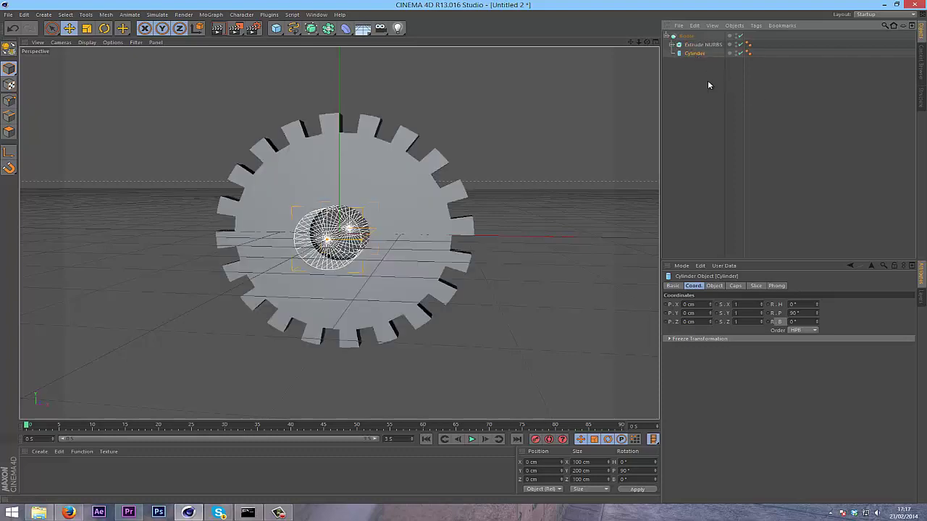
Take the Cylinder out of the Boole and try placing it above the Extrude NURBS inside the Boole
left_click(708, 83)
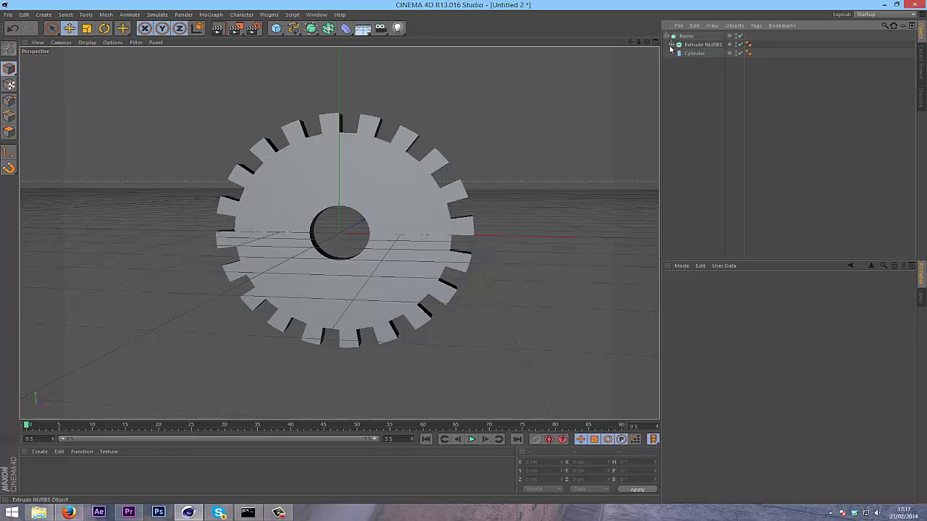
left_click(671, 44)
left_click_drag(703, 52, 689, 73)
left_click(667, 36)
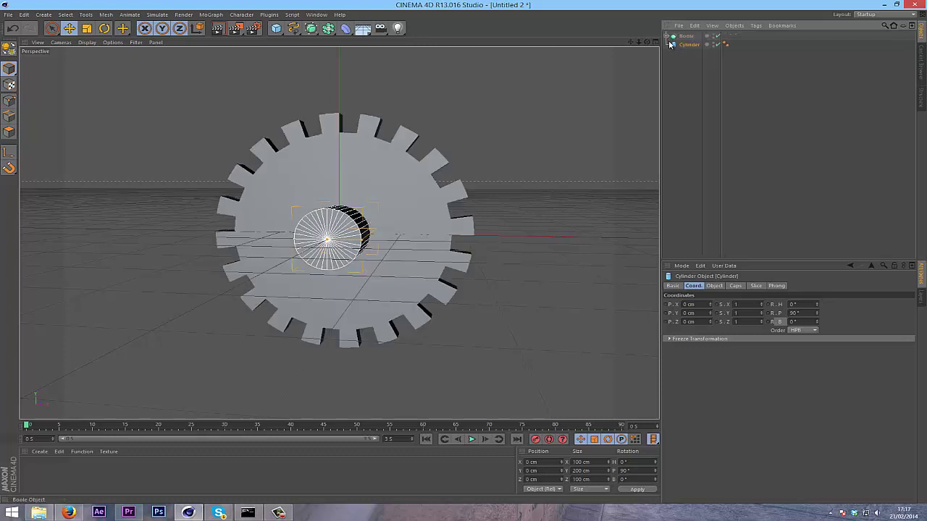
left_click_drag(684, 45, 685, 36)
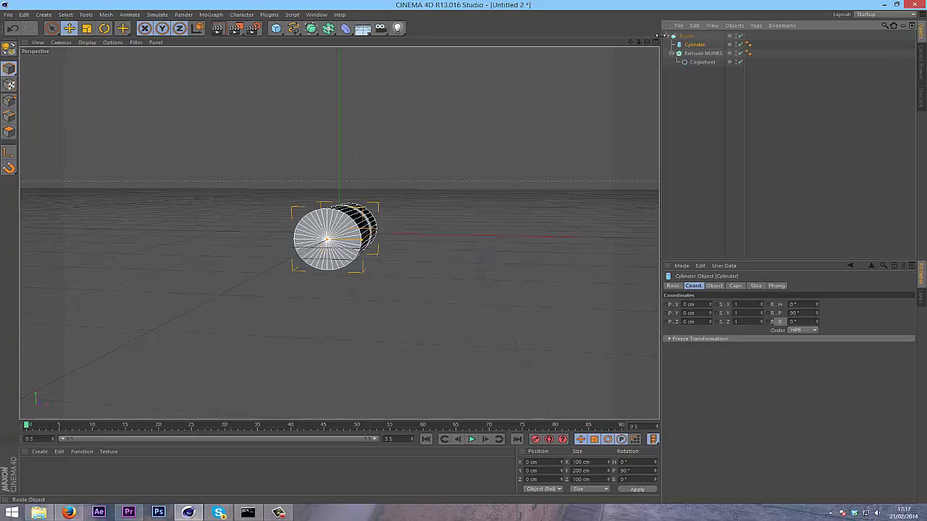
Try nesting the Cylinder inside the Extrude NURBS below the Cogwheel, and move it back out of the Boole
left_click(699, 62)
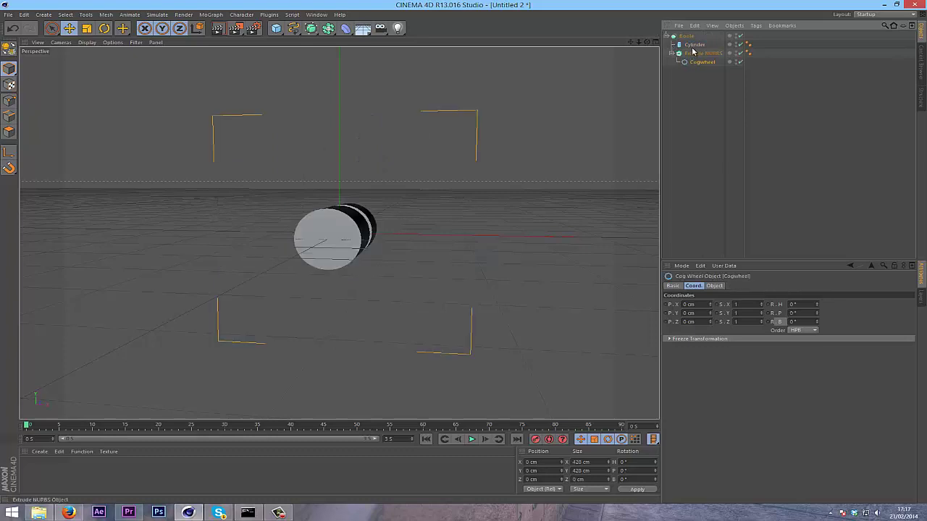
left_click_drag(684, 66, 683, 64)
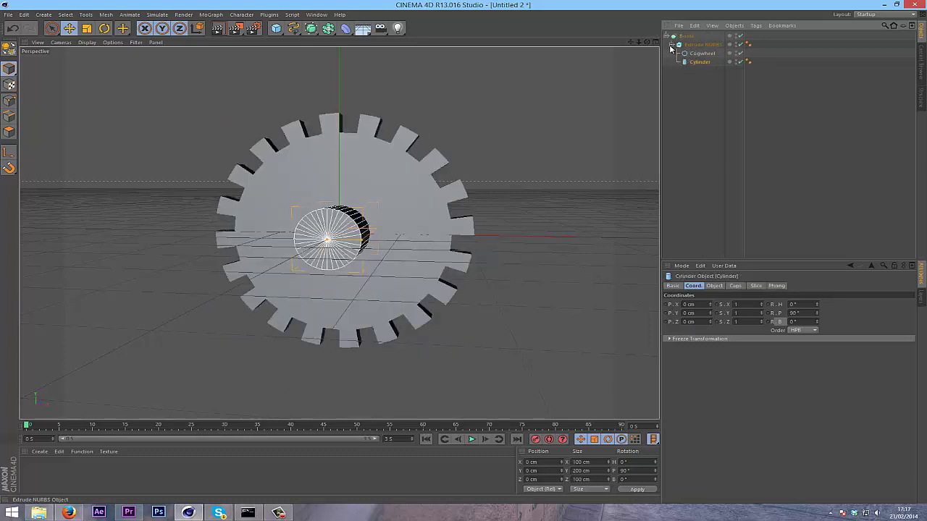
left_click(672, 45)
left_click(672, 45)
left_click(672, 44)
left_click(666, 36)
left_click(686, 36)
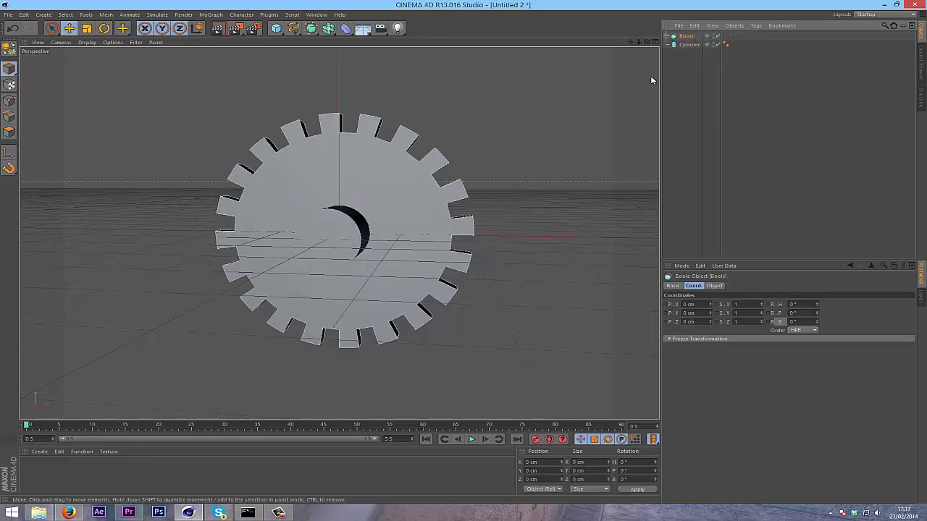
Return the Cylinder to the Boole as its second child, beneath the Extrude NURBS
left_click(667, 35)
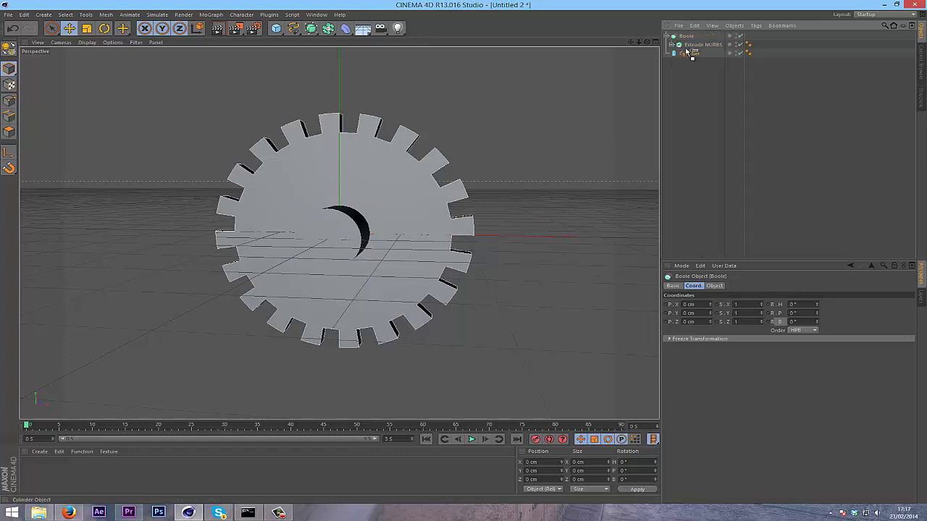
left_click(685, 53)
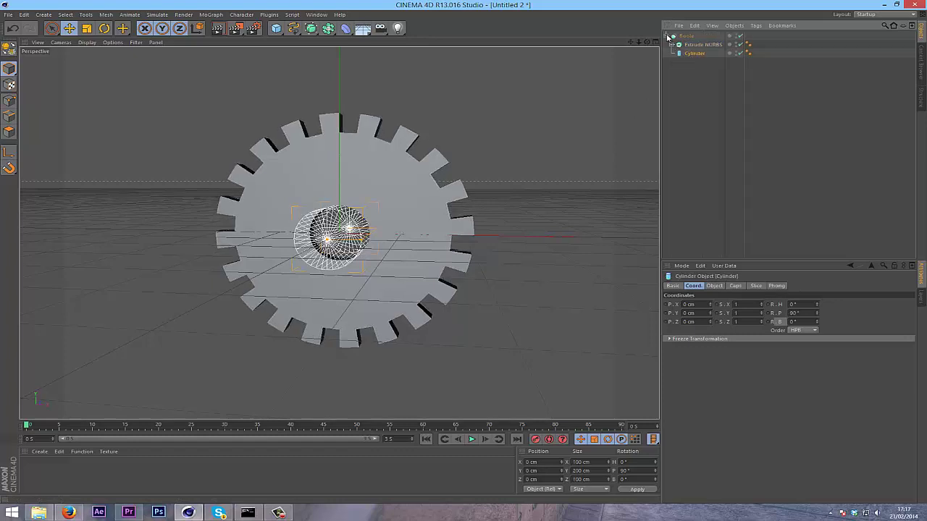
left_click(671, 35)
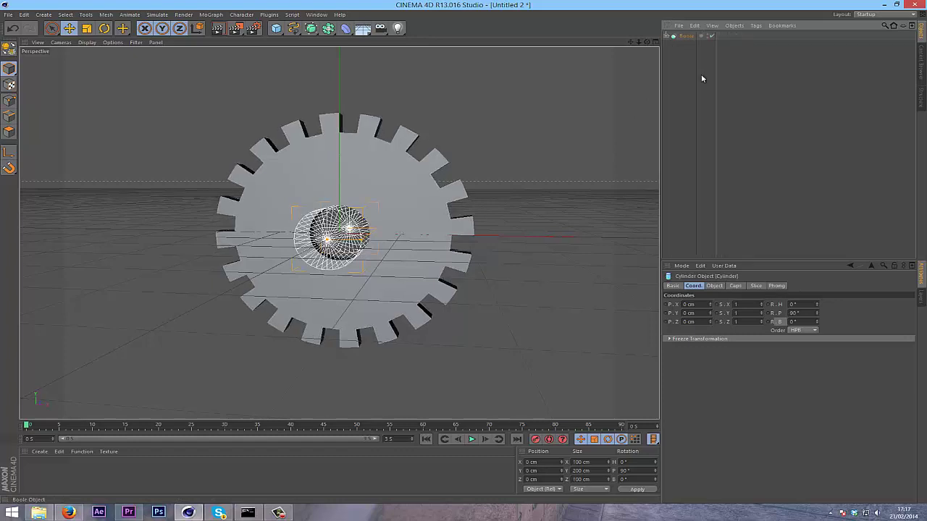
left_click(666, 35)
Enlarge the Cylinder's radius to about 137 cm to widen the gear's central hole
left_click(714, 286)
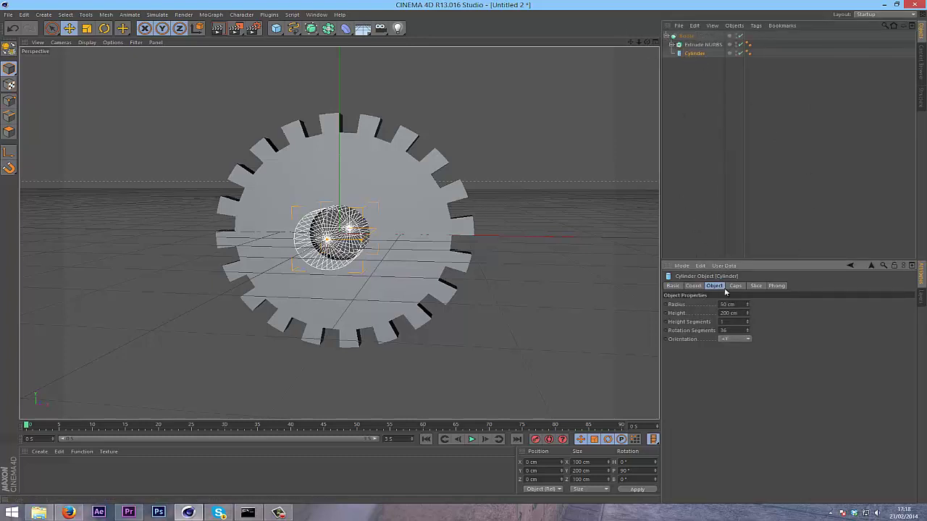
left_click_drag(749, 307, 749, 307)
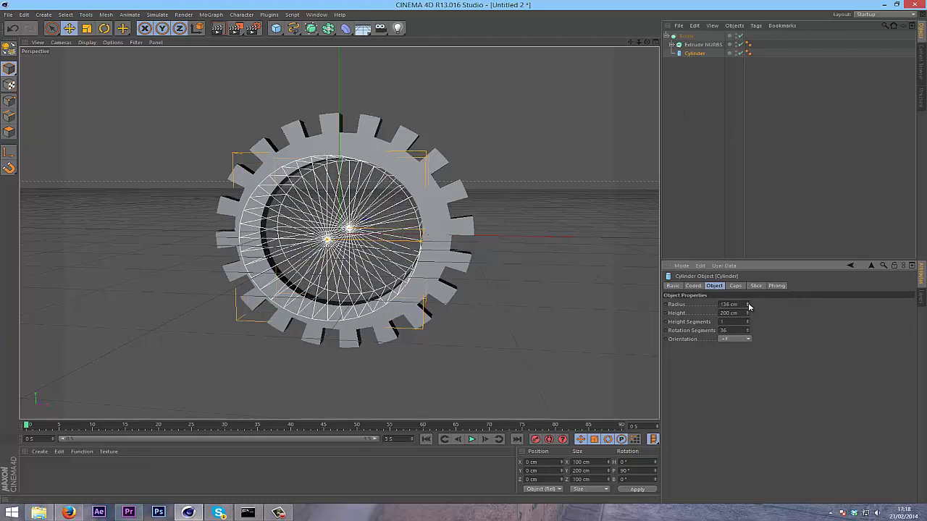
left_click(738, 227)
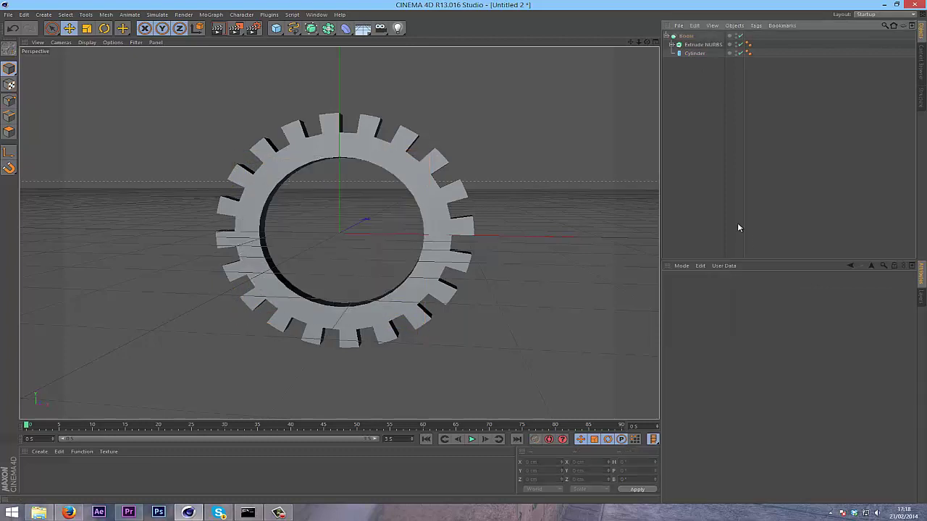
Reduce the Cylinder's radius to leave a small round hole at the gear's centre, and collapse the Boole hierarchy
left_click(694, 53)
left_click_drag(748, 304, 748, 309)
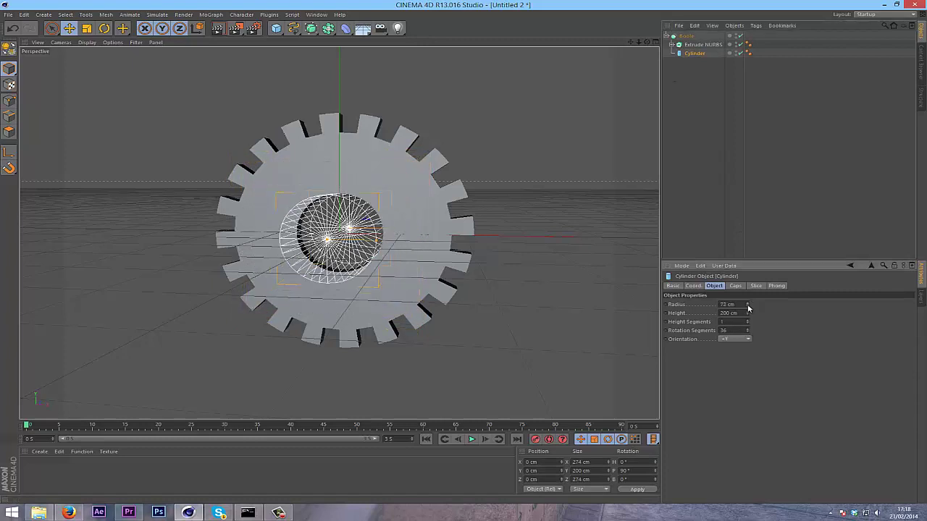
left_click(741, 201)
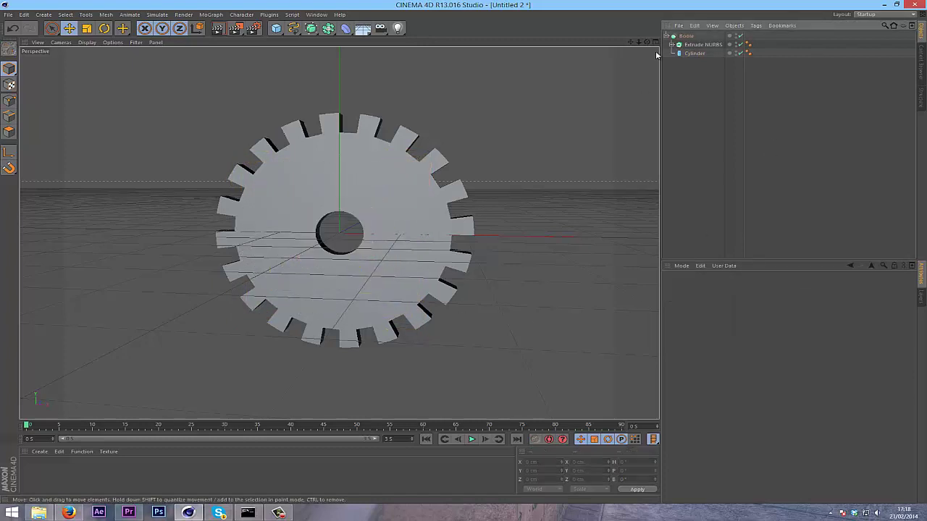
left_click(687, 36)
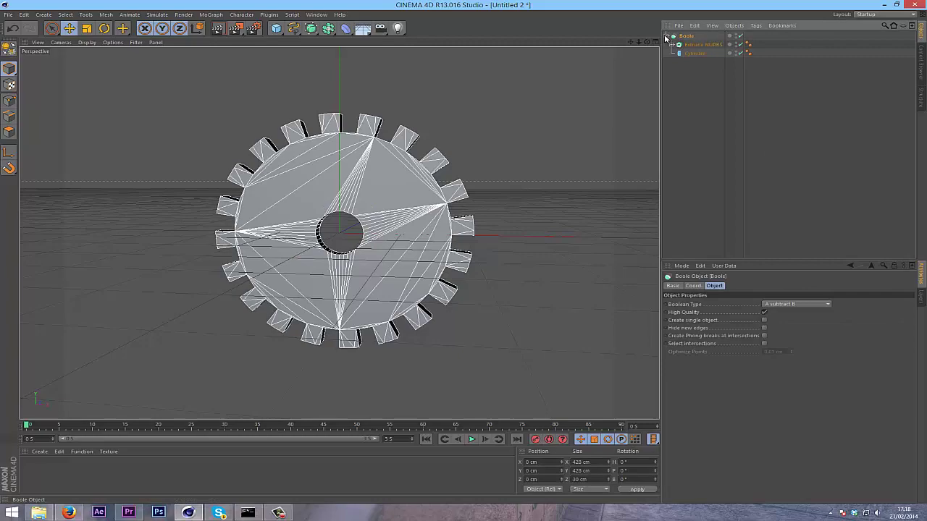
left_click(665, 36)
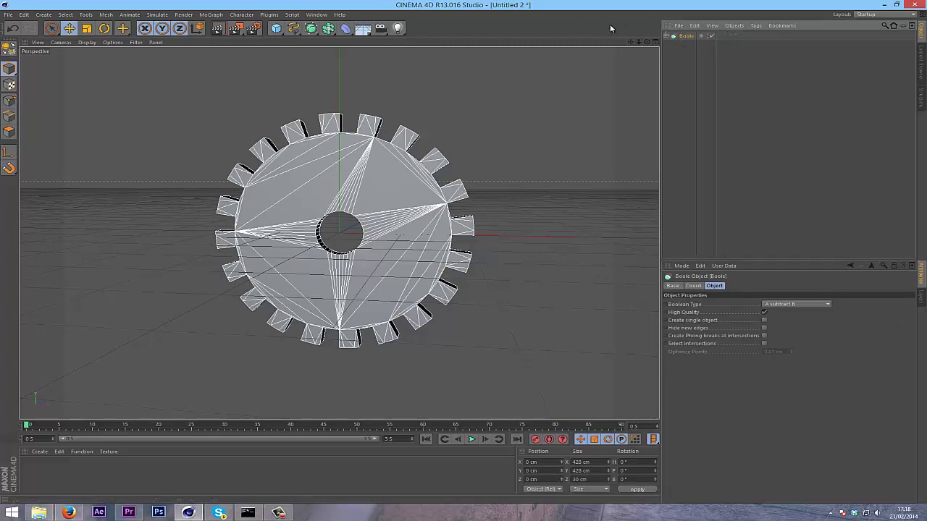
left_click_drag(648, 42, 465, 253)
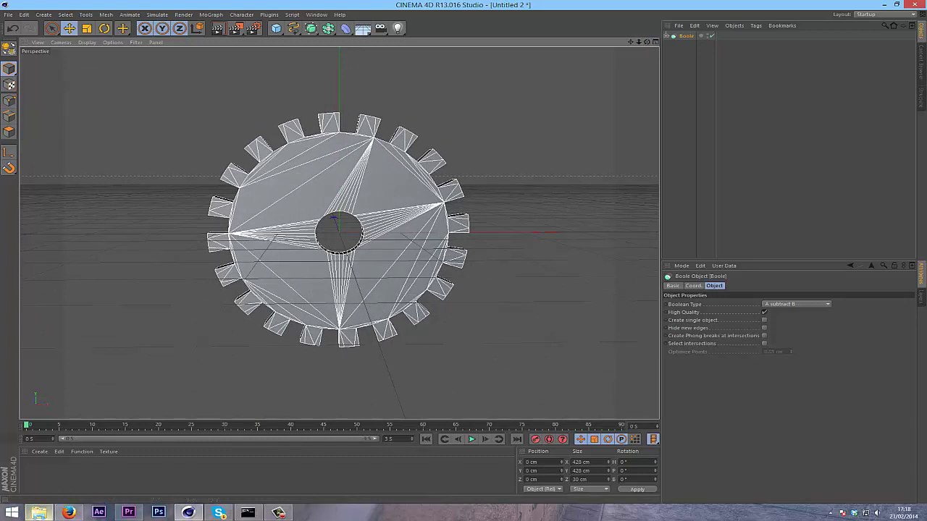
Open FaZe.ai from the Logo Ais folder in Cinema 4D and put its path inside an Extrude NURBS
left_click(39, 512)
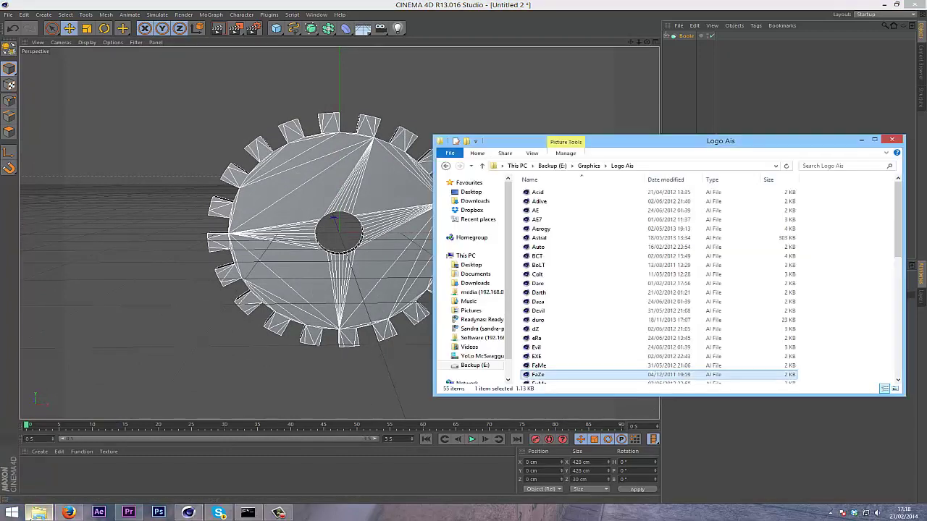
double_click(555, 376)
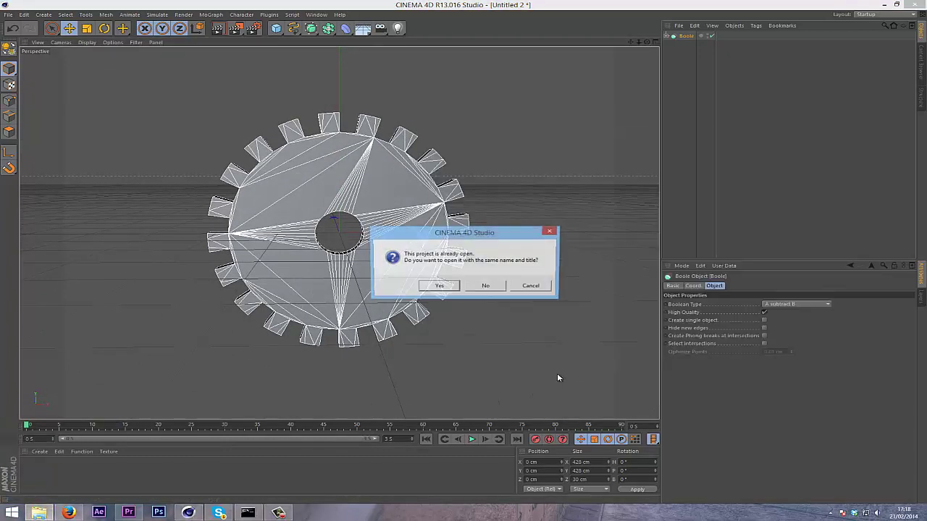
left_click(456, 287)
left_click(438, 366)
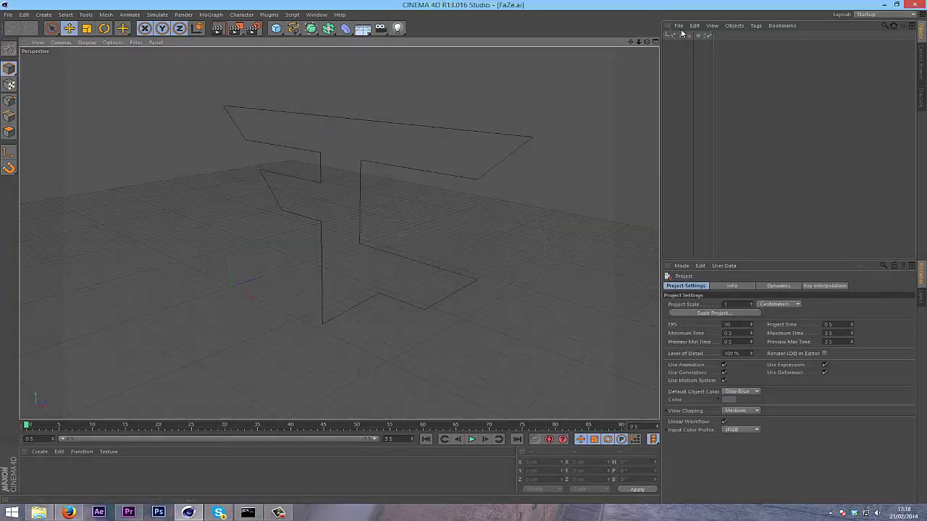
left_click_drag(309, 29, 424, 36, "alt")
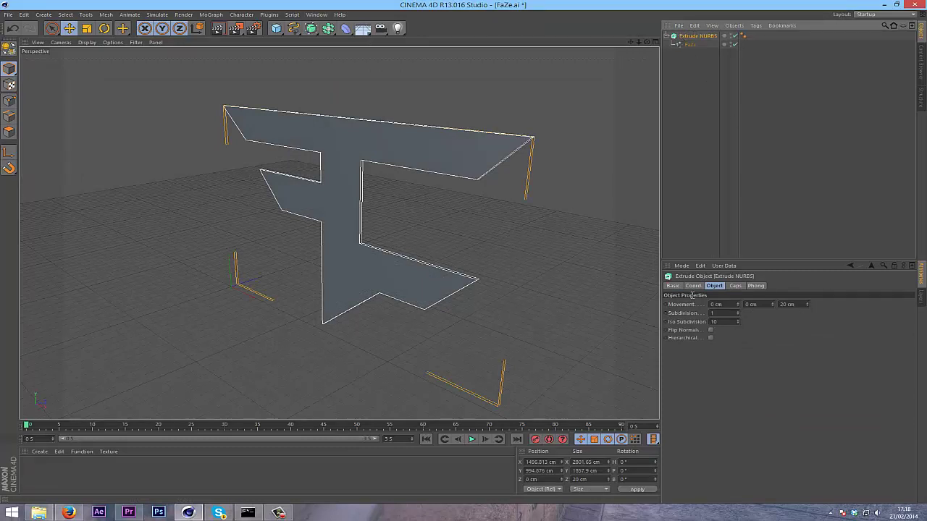
left_click_drag(796, 304, 512, 295)
Copy the FaZe Extrude NURBS into the Untitled 2 project that contains the gear
left_click(690, 38)
left_click(316, 14)
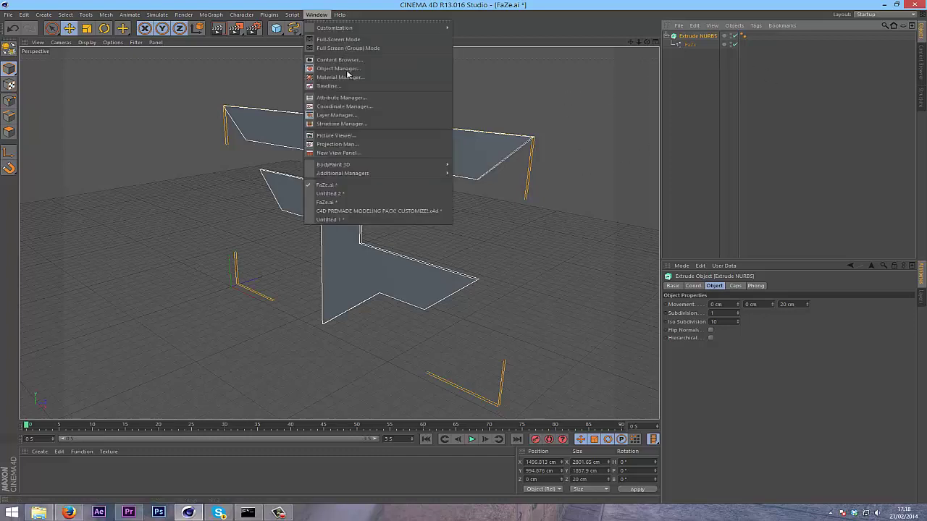
left_click(341, 194)
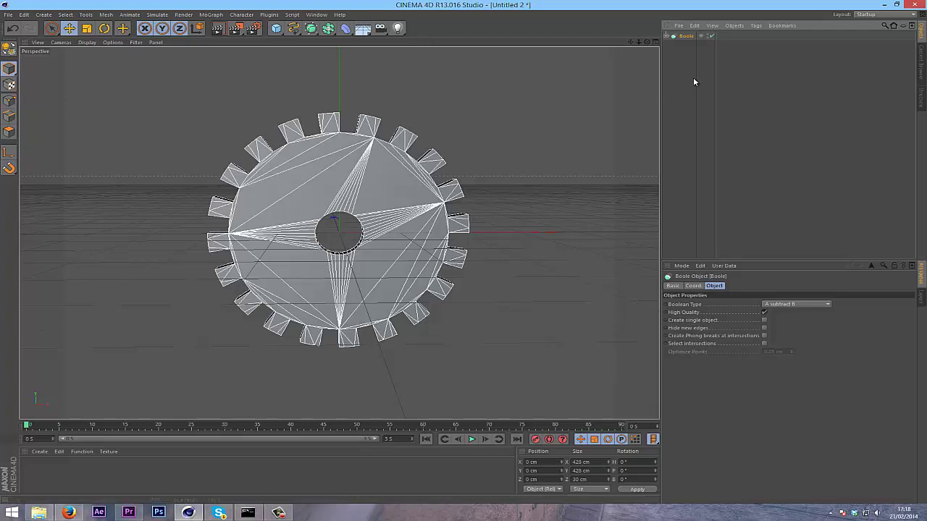
key("ctrl+v")
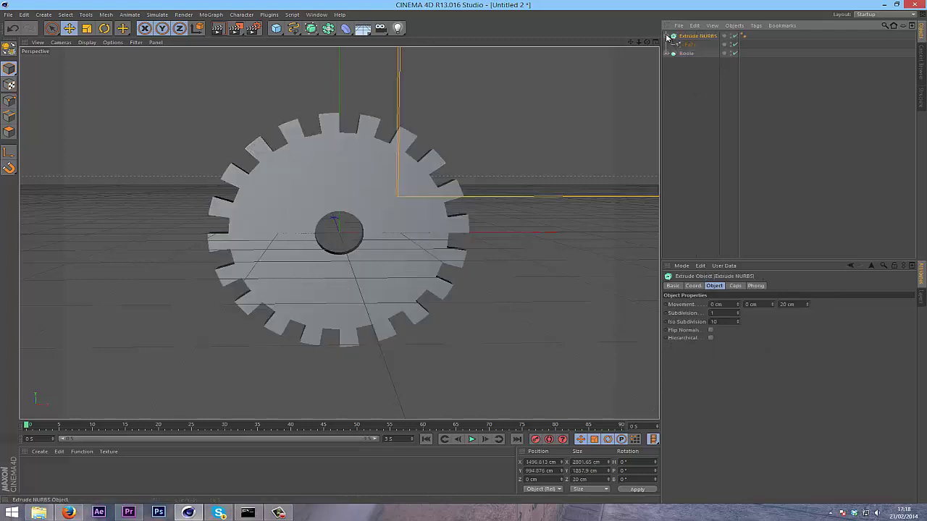
Scale the FaZe logo down to about 535 × 355 cm and position it in front of the gear
left_click_drag(455, 140, 627, 153)
left_click(85, 28)
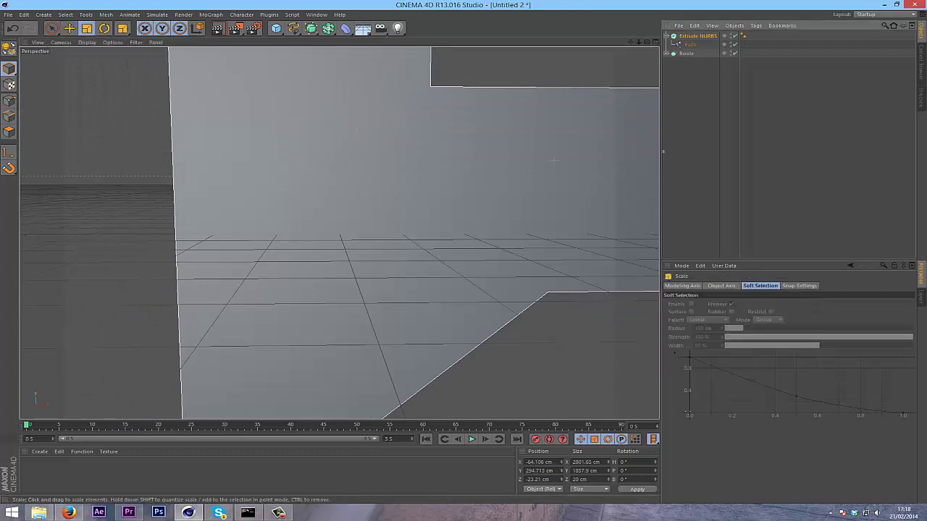
left_click(246, 160)
left_click(695, 36)
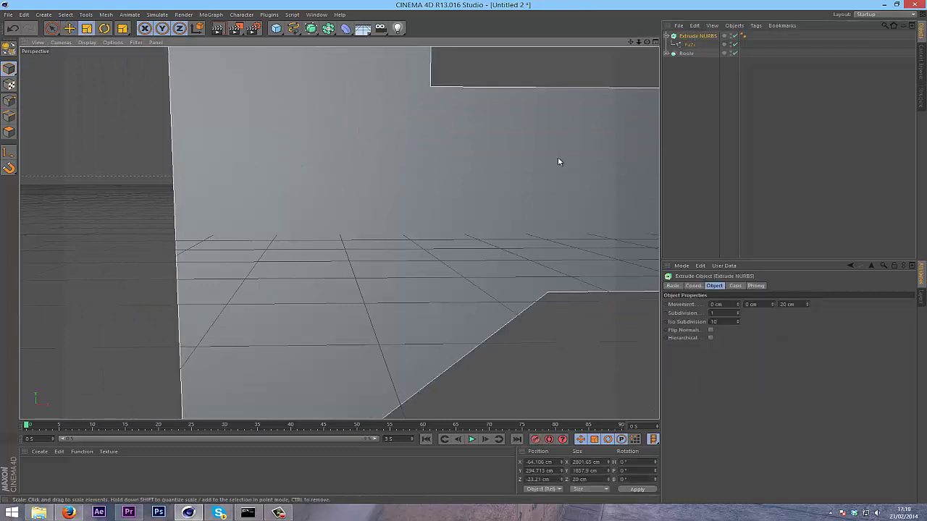
left_click_drag(559, 161, 235, 224)
left_click(70, 28)
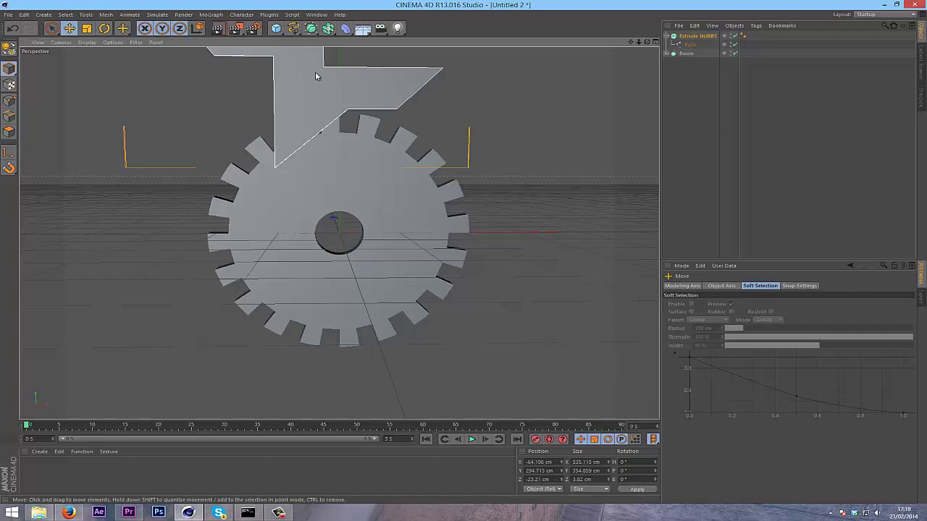
left_click_drag(317, 77, 355, 263)
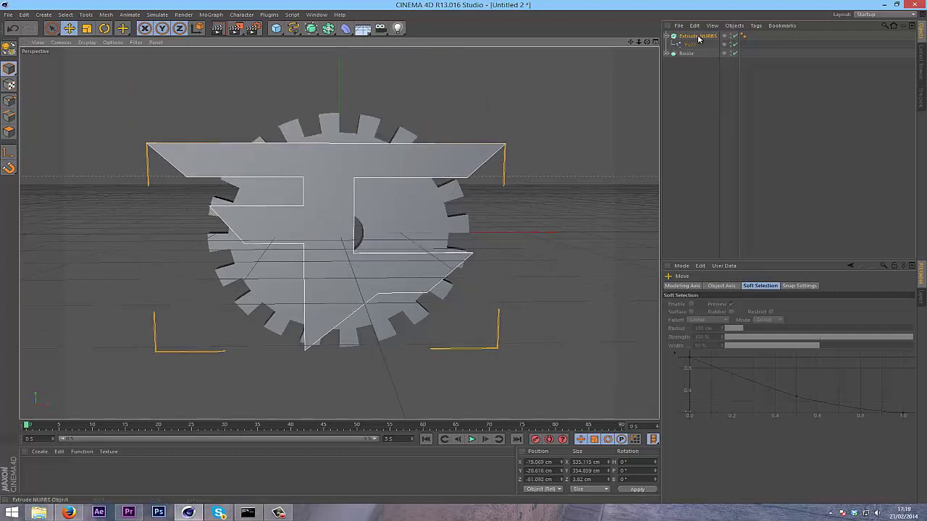
Set the Z movement of the logo's Extrude NURBS to 60 cm
left_click(698, 36)
double_click(798, 305)
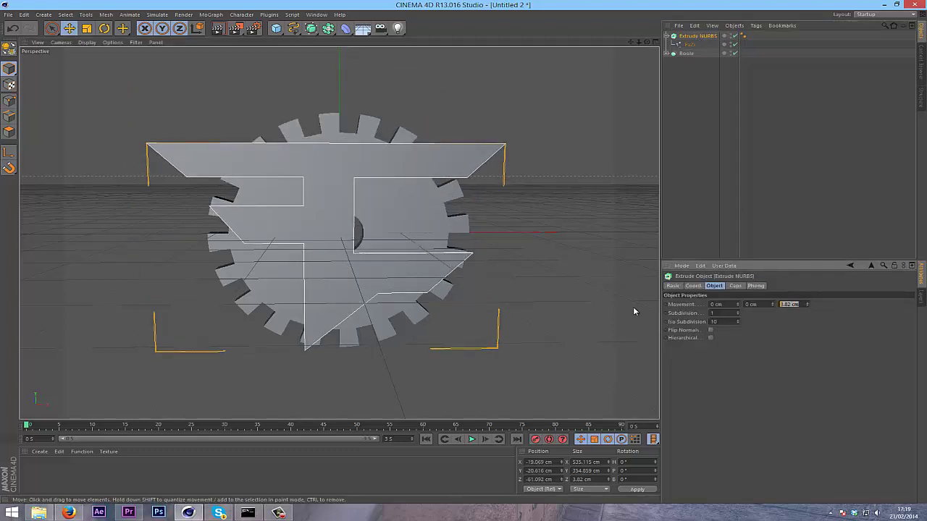
type("60")
key("Return")
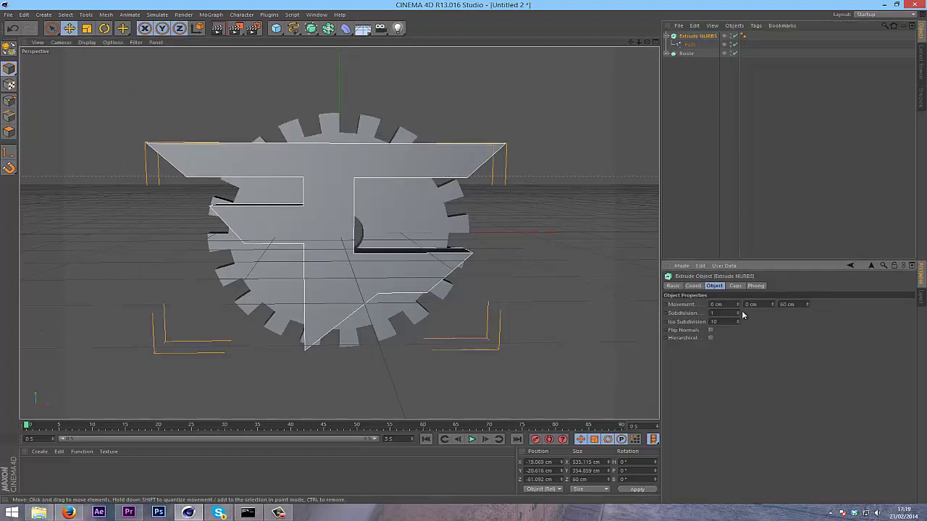
Hide the Boole gear in the viewport and select the logo's Extrude NURBS
left_click(733, 53)
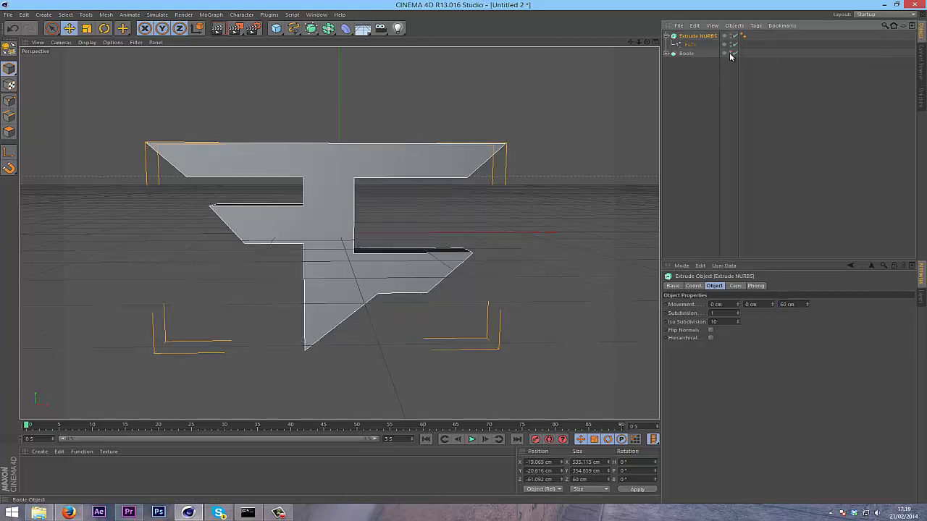
left_click(696, 55)
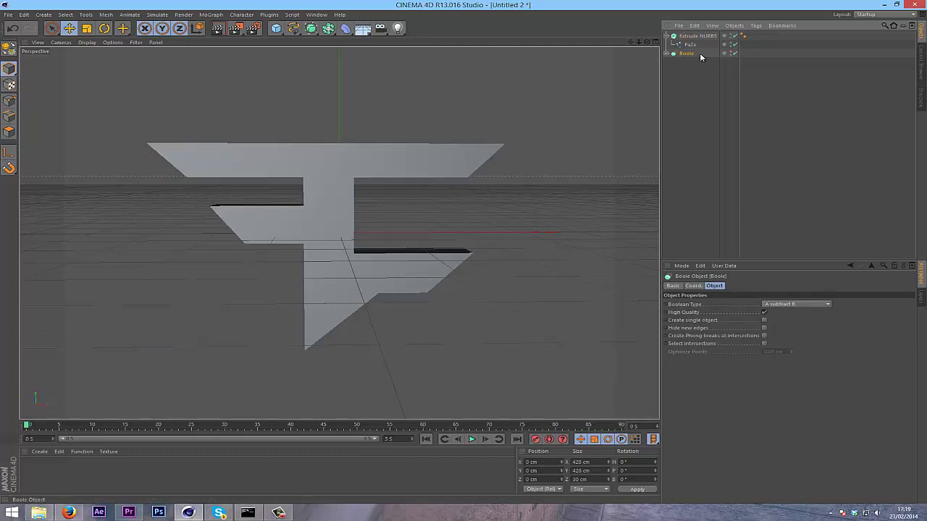
left_click(697, 36)
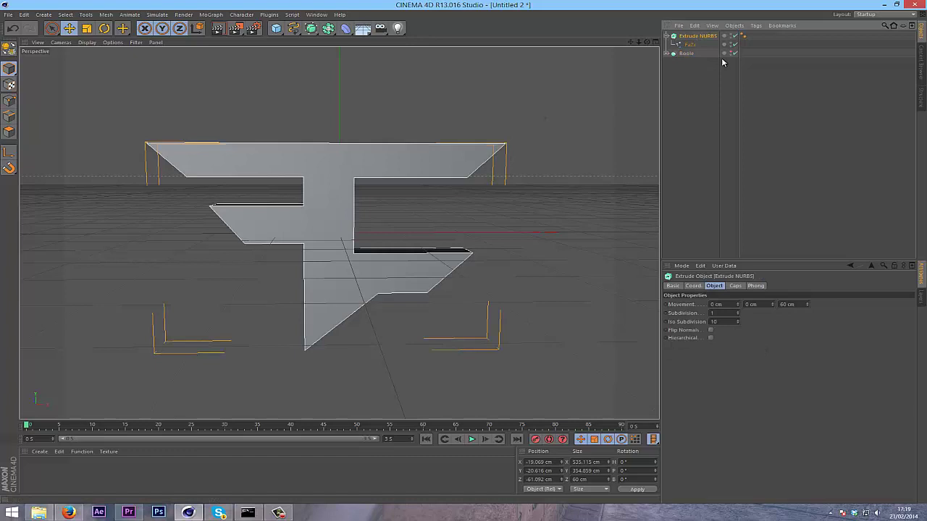
Make the logo's Extrude NURBS editable and merge it with its cap children into a single polygon object
left_click(668, 35)
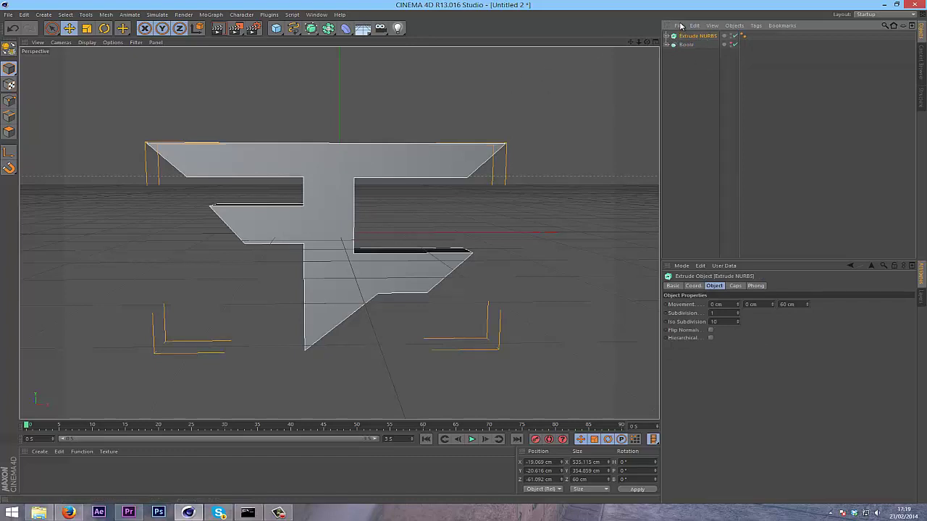
key("c")
right_click(691, 37)
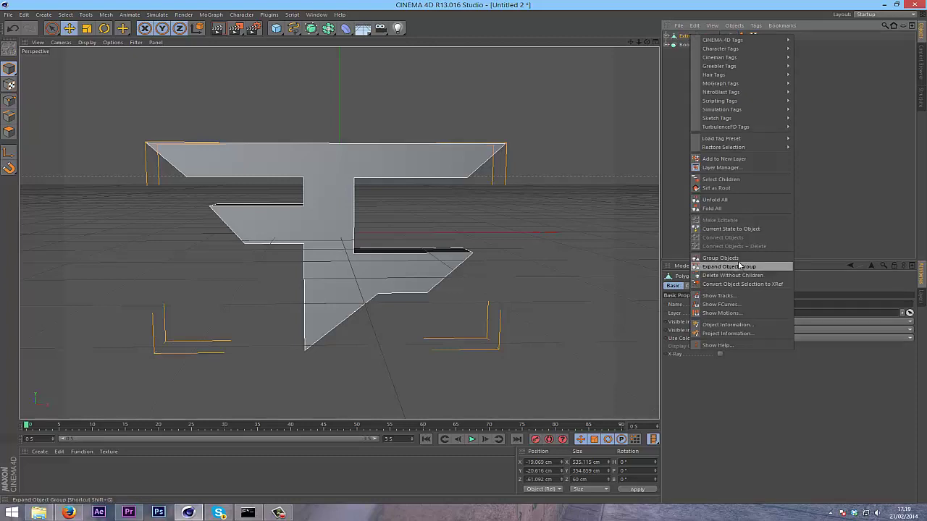
left_click(721, 179)
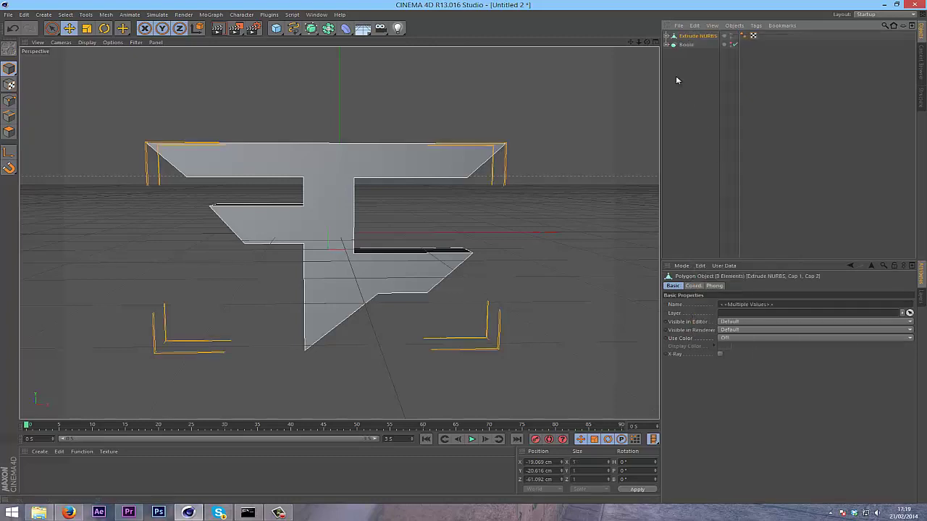
right_click(692, 39)
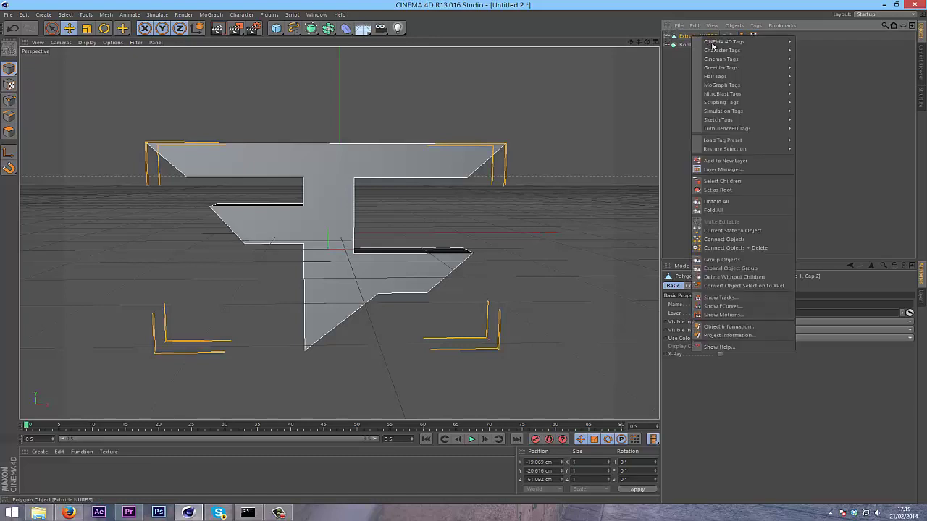
left_click(756, 248)
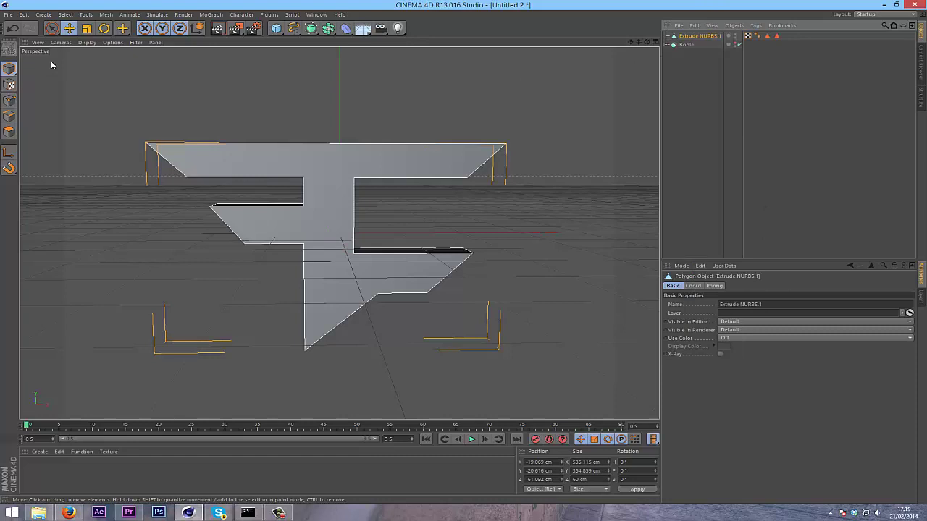
Knife-cut the logo's front face vertically from the stem's inner corner to the upper edge, separating the right-hand upper arm
left_click(10, 133)
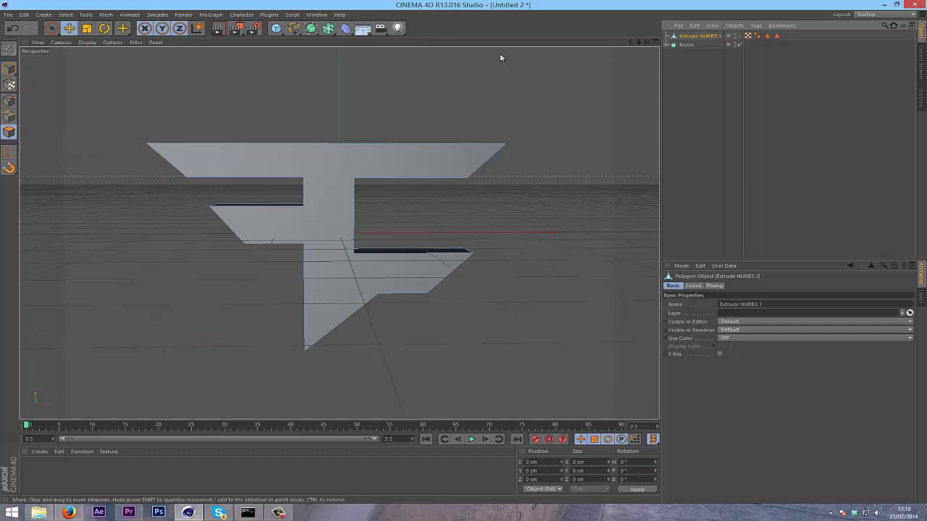
left_click_drag(639, 43, 464, 254)
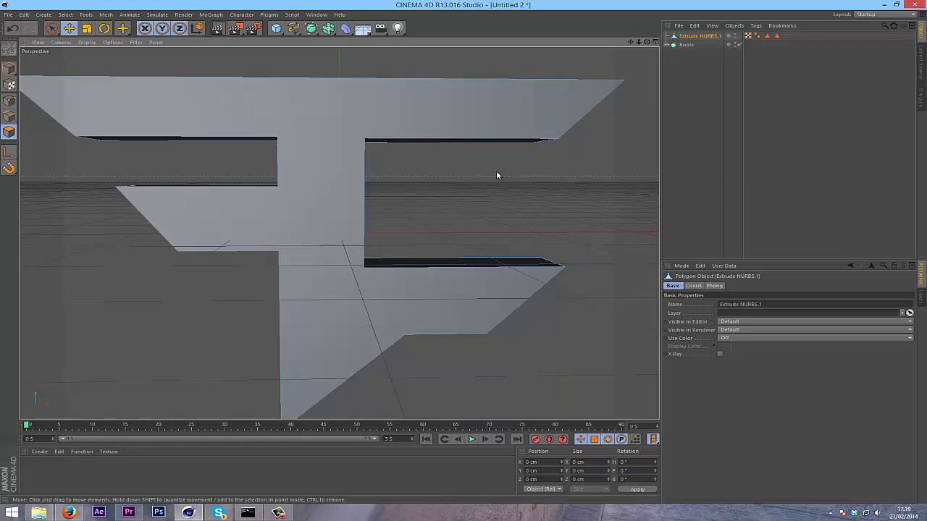
right_click(489, 199)
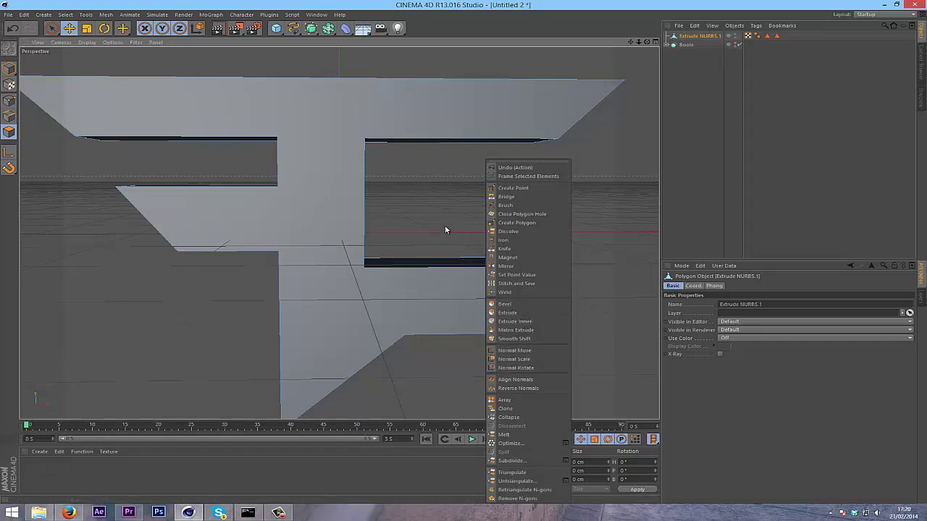
left_click(525, 248)
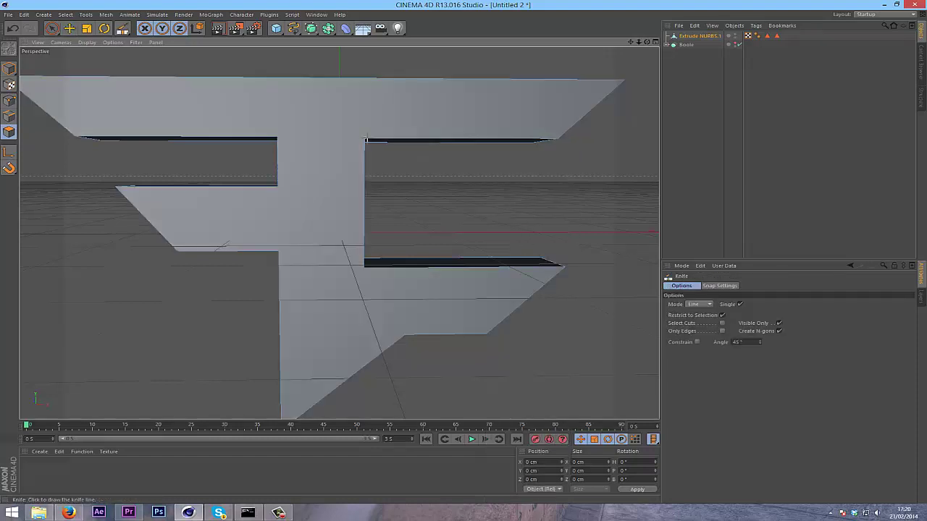
left_click_drag(366, 139, 366, 70)
Shift the whole logo object slightly, to about X -27.3, Y -27.1 and Z -61.5 cm
left_click(9, 68)
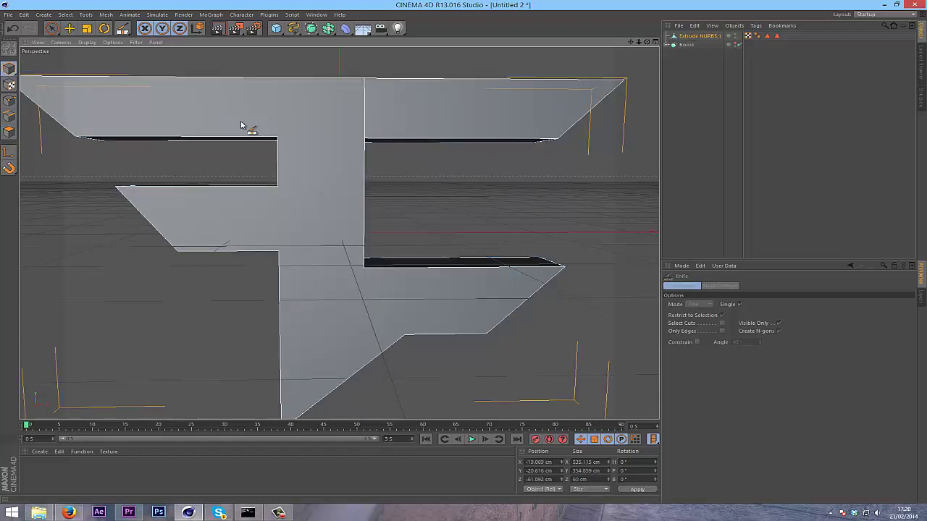
left_click(70, 29)
mouse_move(308, 144)
left_mouse_down()
mouse_move(265, 145)
mouse_move(299, 151)
left_mouse_up()
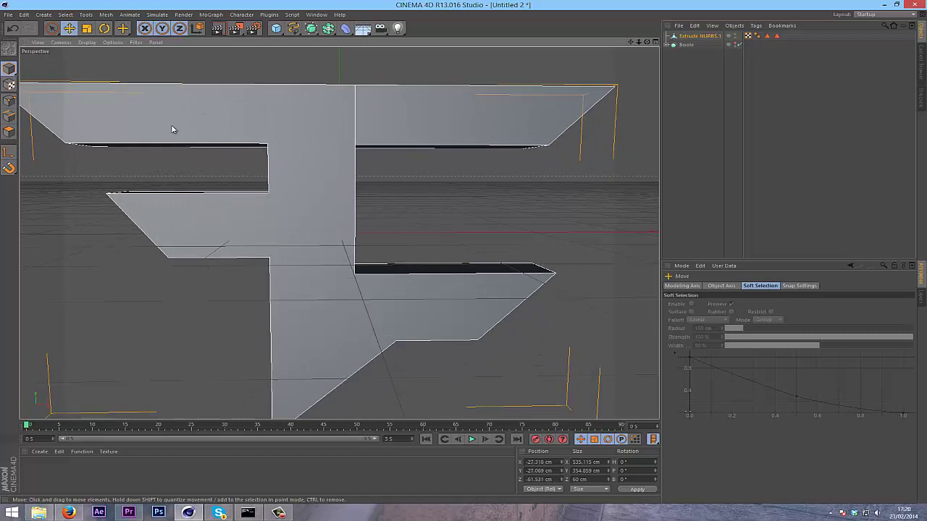
Inset the front polygon of the logo's right-hand upper arm by about 4.1 cm with Extrude Inner
left_click(9, 132)
right_click(446, 190)
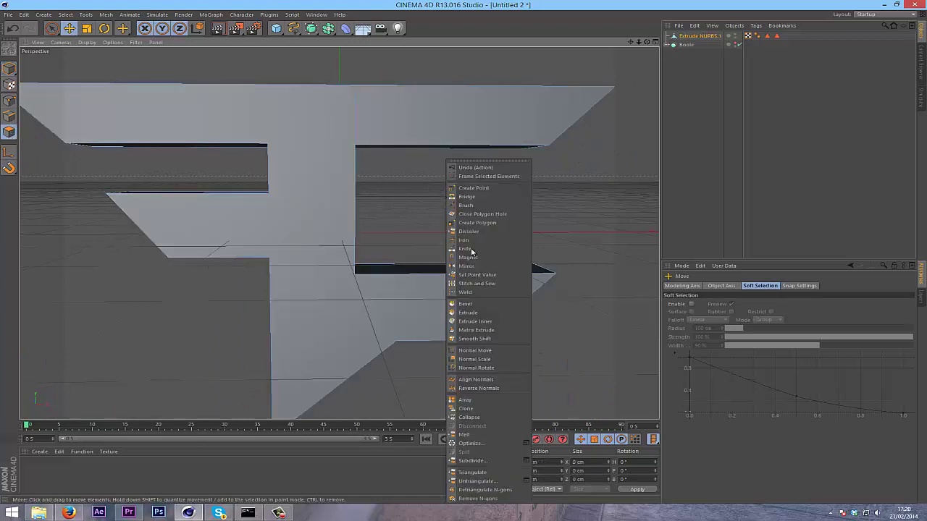
left_click(494, 321)
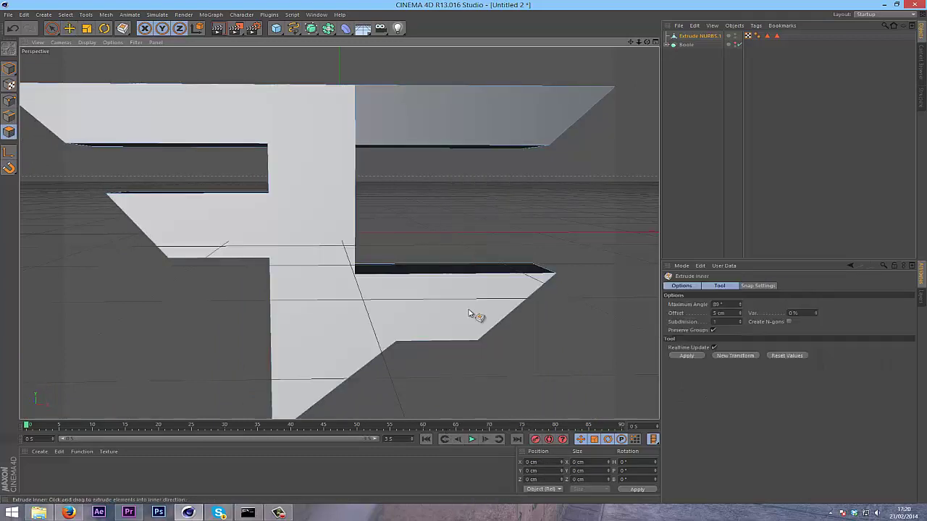
left_click_drag(501, 121, 463, 253)
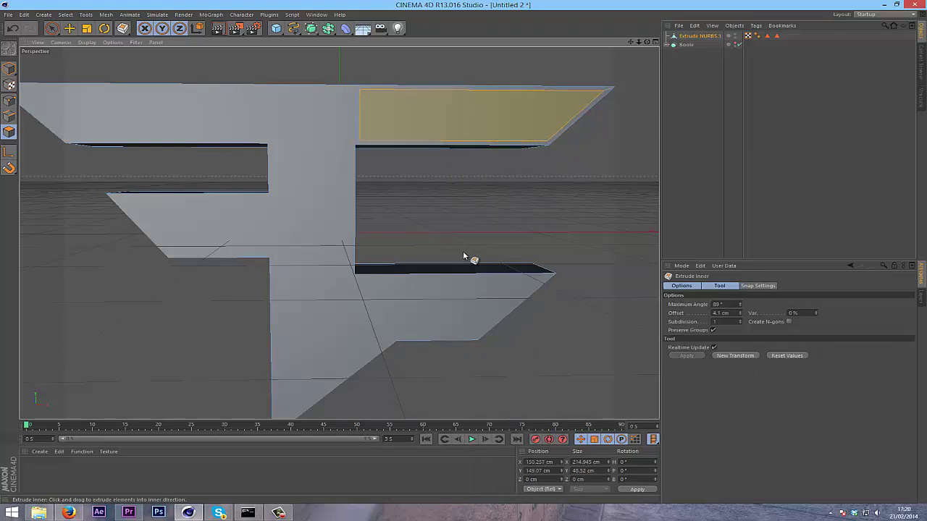
Extrude the inset polygon inward by about -12.6 cm to form a recess in the logo's upper arm
right_click(548, 199)
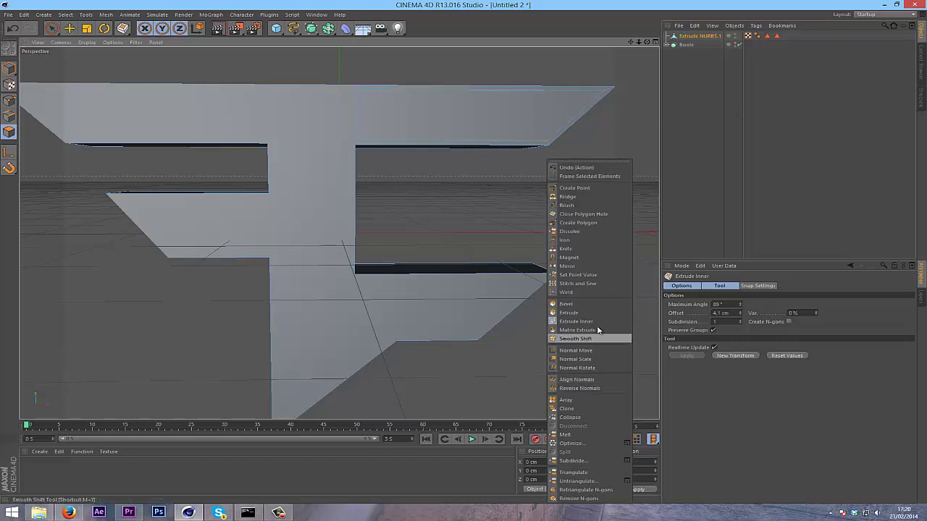
left_click(569, 313)
left_click_drag(503, 109, 465, 252)
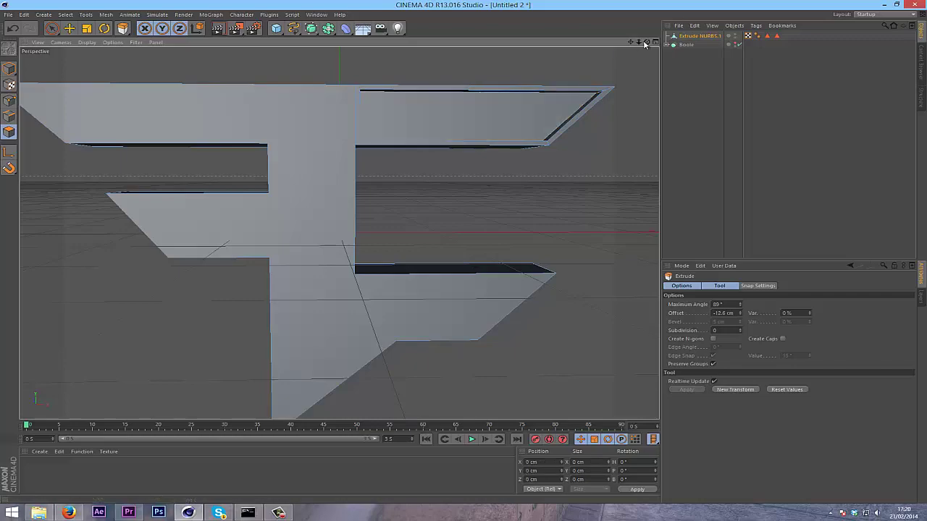
left_click_drag(646, 43, 466, 257)
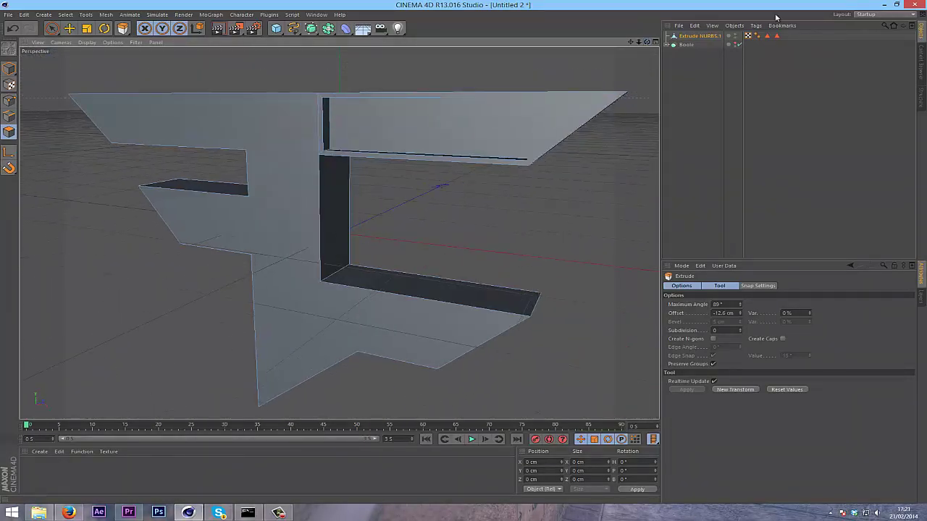
Show the Boole gear in the viewport again and scale it down to about 69 cm across
left_click(685, 45)
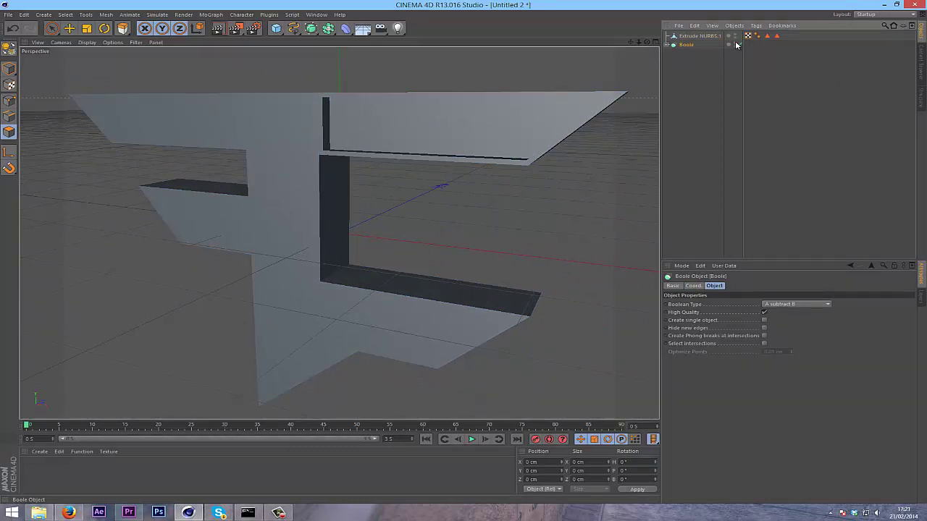
left_click(737, 45)
left_click(75, 27)
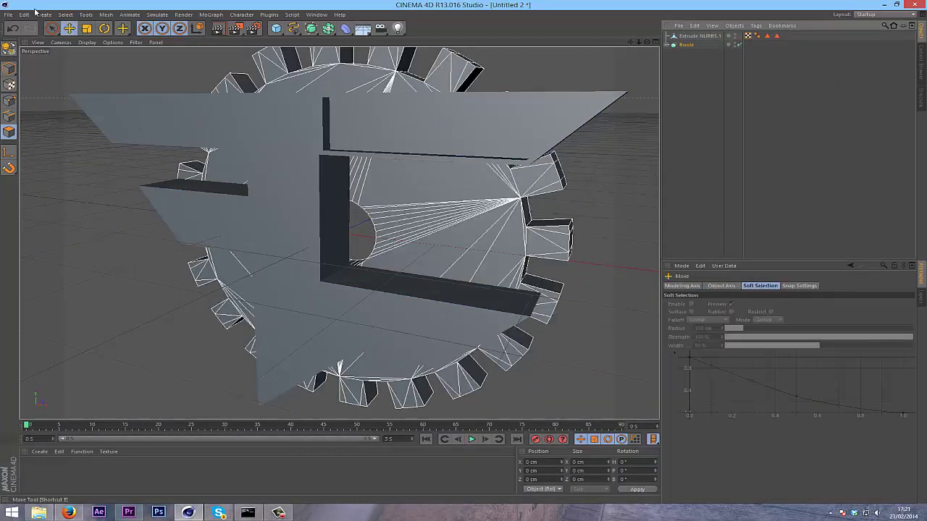
left_click_drag(425, 223, 466, 192)
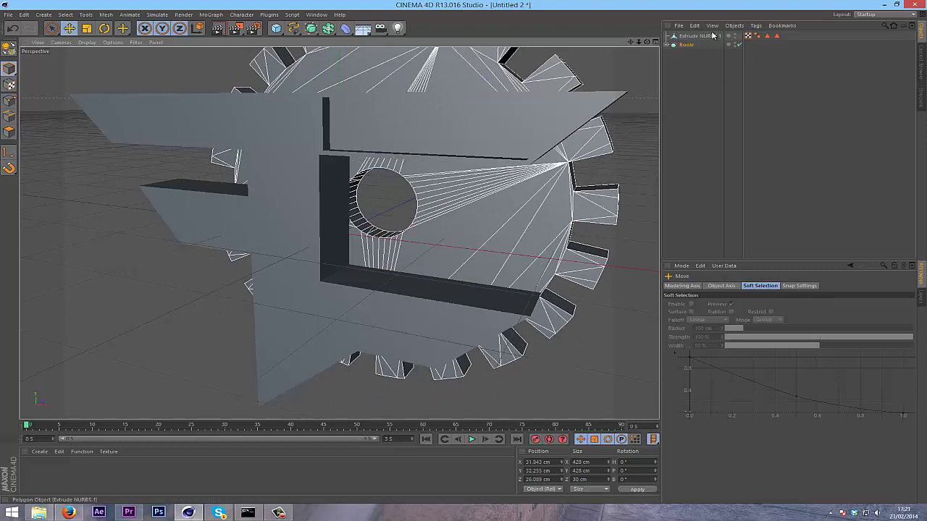
left_click(684, 46)
left_click(86, 27)
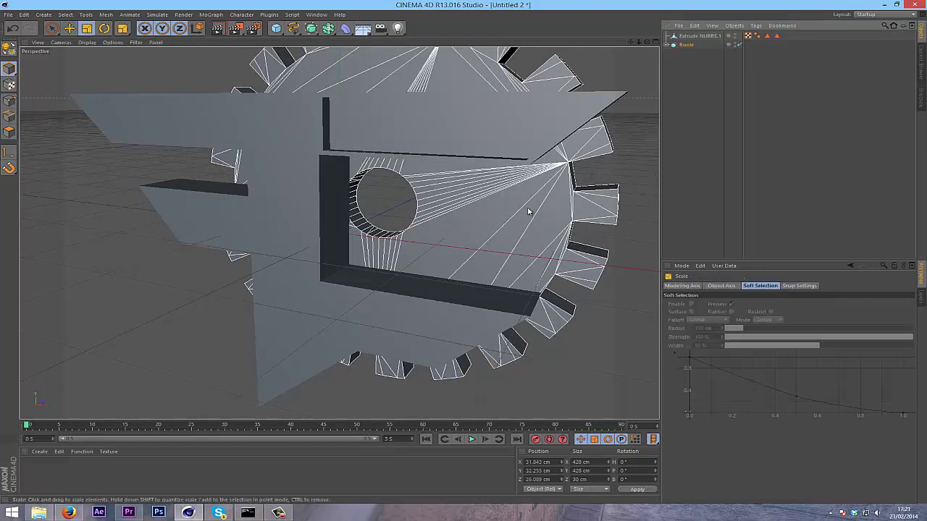
left_click_drag(531, 207, 170, 136)
Position the gear at the upper arm's recess, about X 33.6, Y 121.2, Z -48.6 cm, and scale it to about 32 cm across
left_click(70, 28)
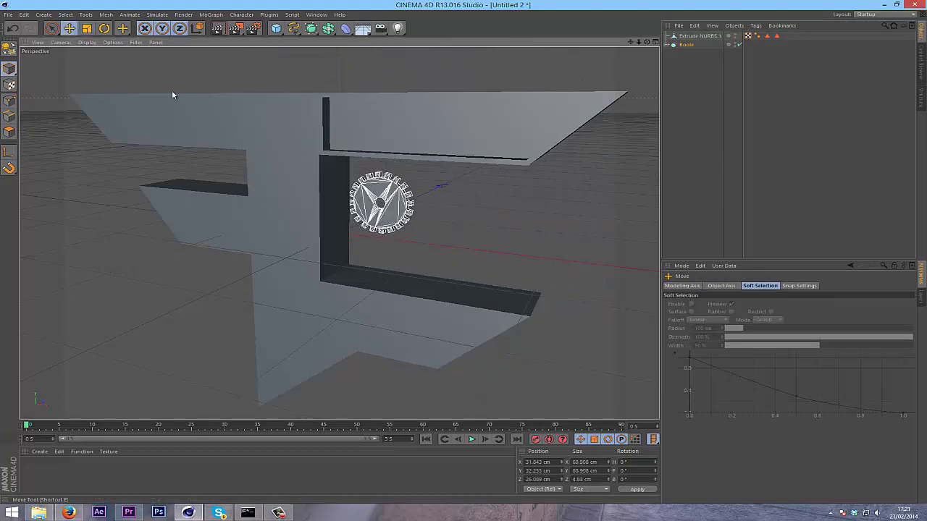
left_click_drag(389, 218, 409, 141)
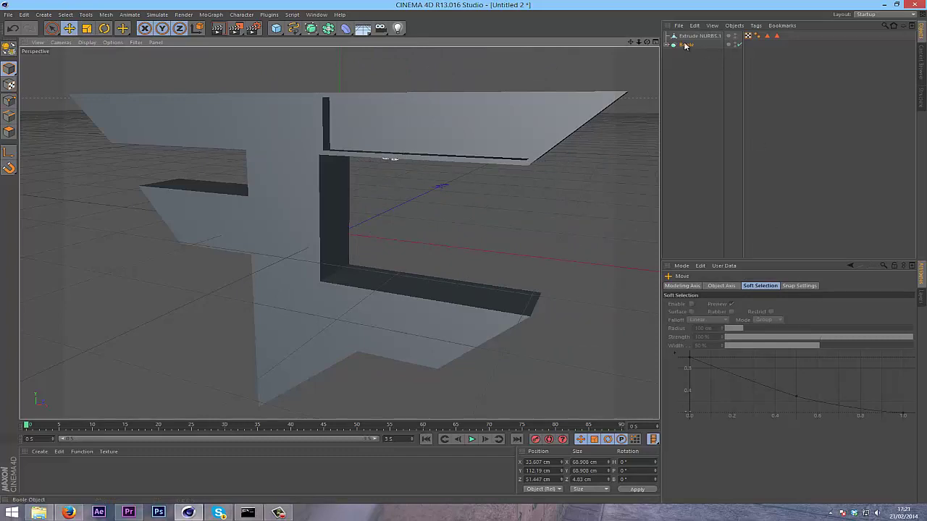
left_click(693, 286)
left_click_drag(710, 321, 711, 314)
key("t")
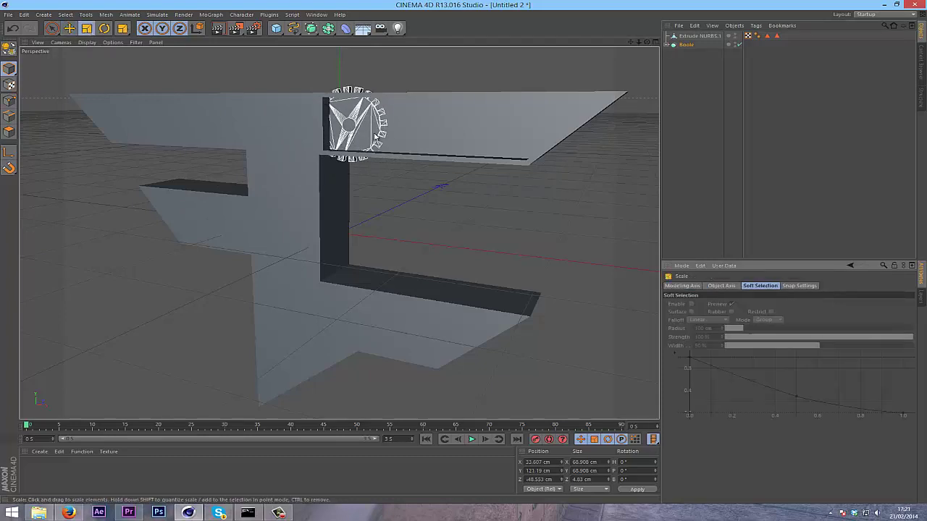
left_click_drag(375, 136, 167, 173)
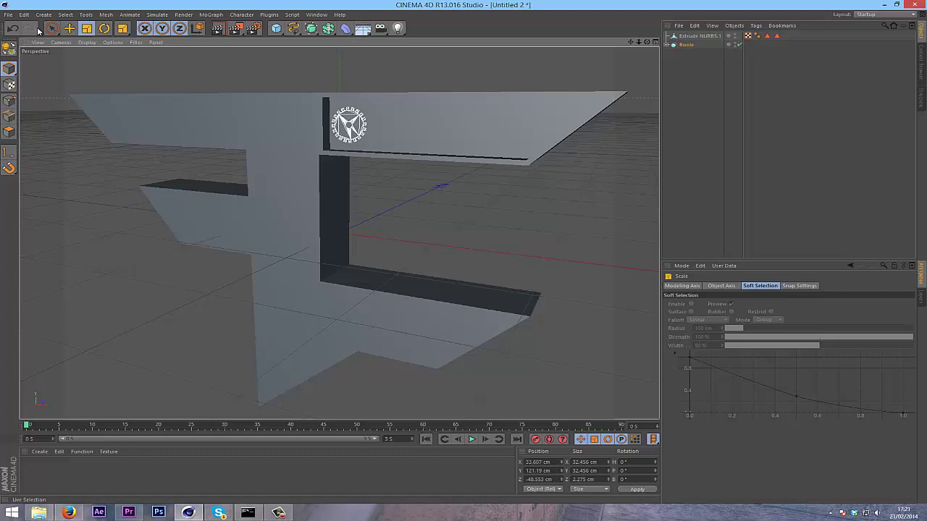
Set the Z movement of the gear's Extrude NURBS inside the Boole to 60 cm
left_click(686, 44)
left_click(668, 45)
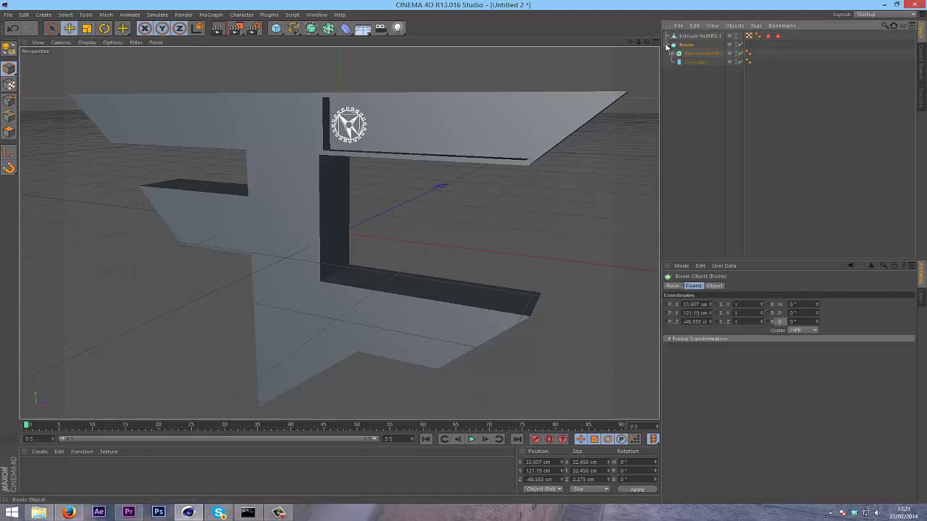
left_click(701, 53)
left_click(715, 286)
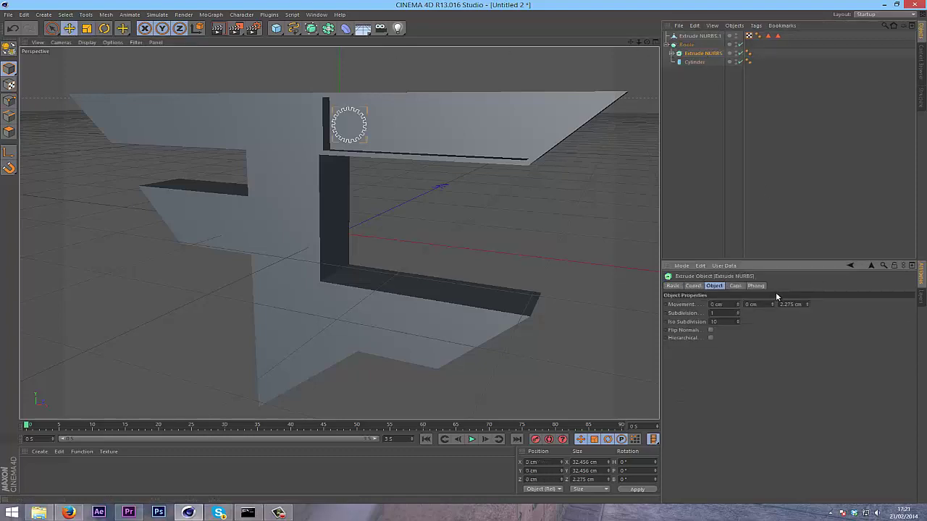
left_click(804, 304)
type("60")
key("Return")
left_click(681, 71)
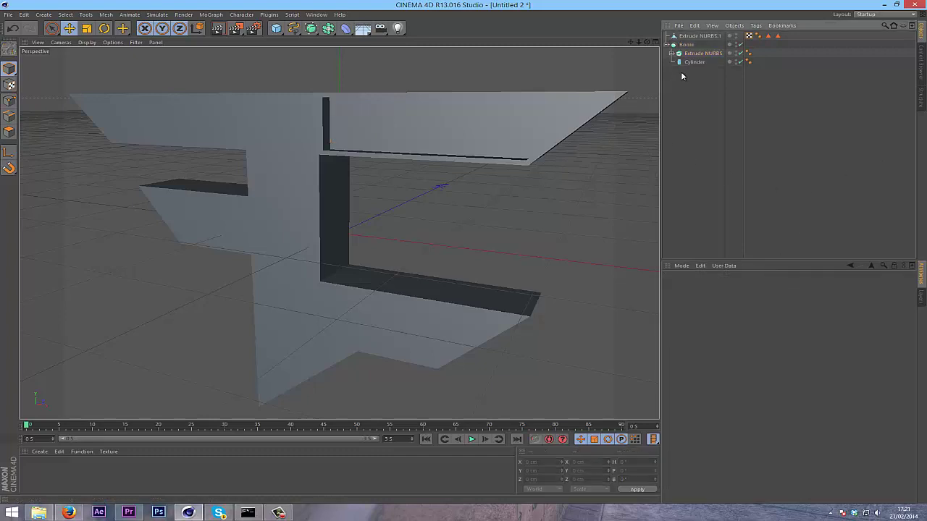
Move the Boole gear forward to a Z position of about -55.6 cm
left_click(701, 36)
left_click(688, 44)
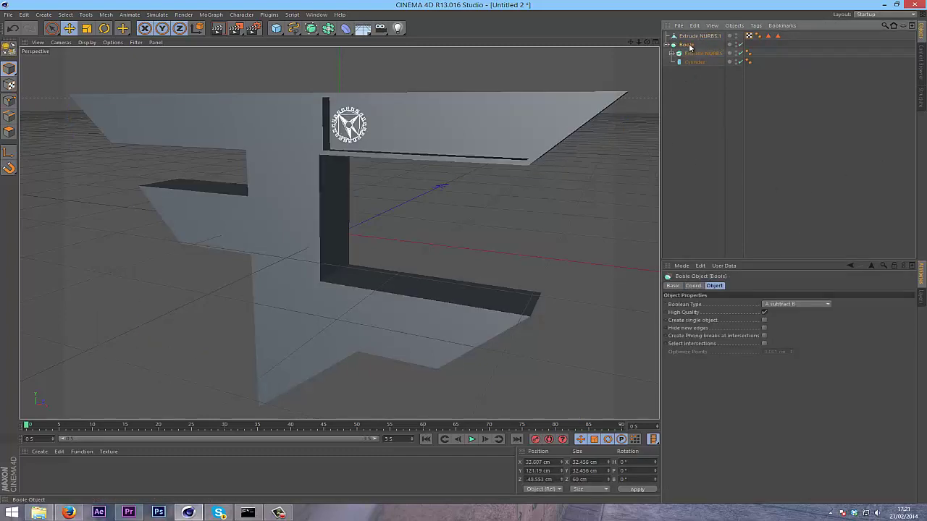
left_click(696, 286)
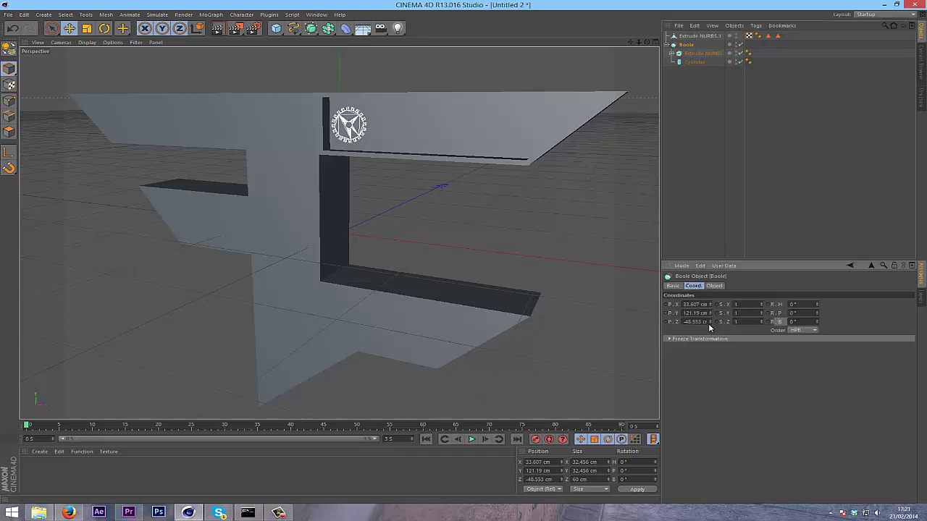
left_click_drag(708, 323, 711, 318)
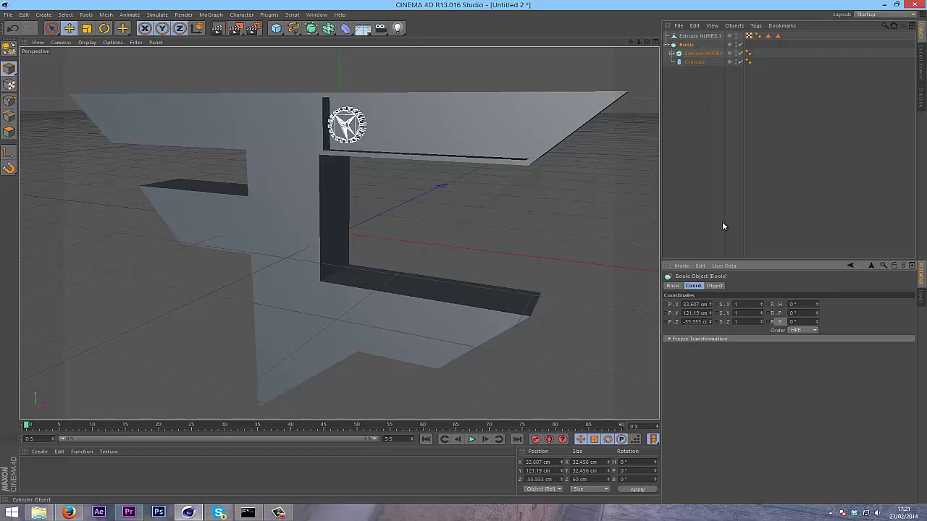
Set the Z movement of the gear's Extrude NURBS to 20 cm and raise its Y position to about 9 cm
left_click(696, 53)
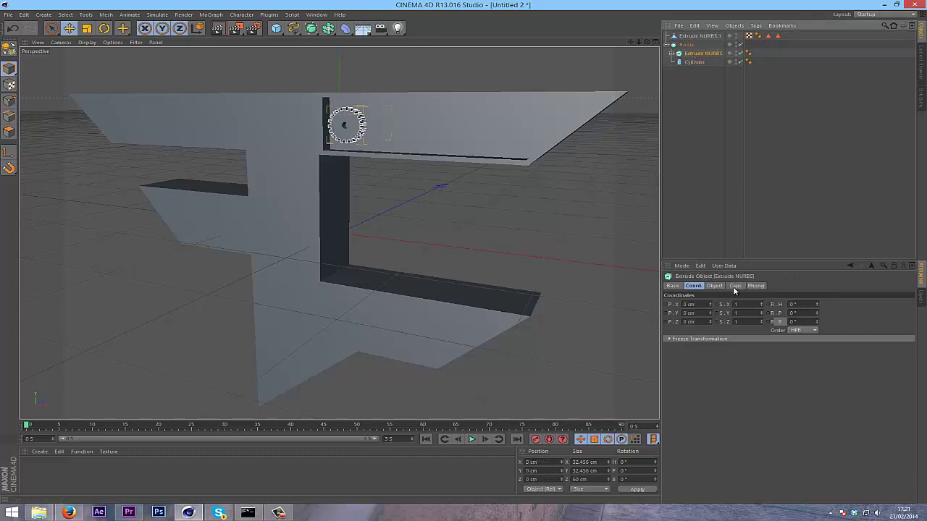
left_click(714, 286)
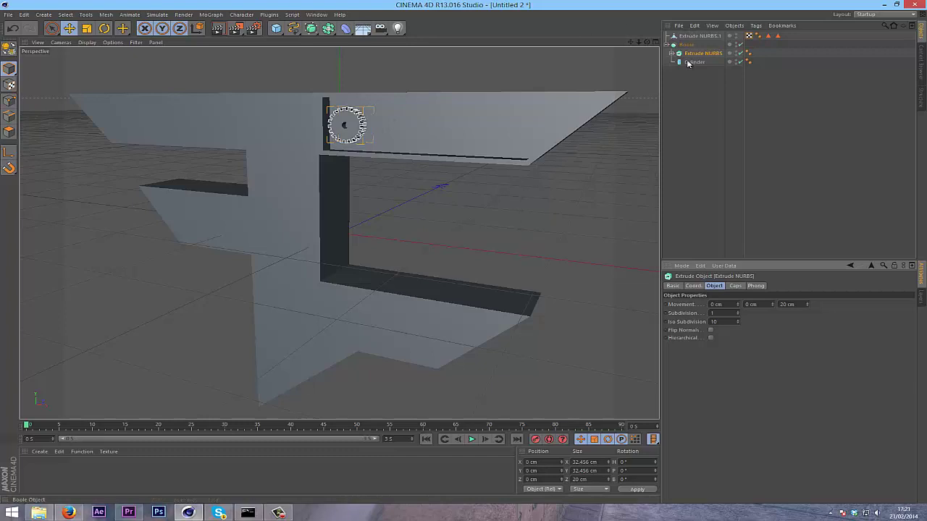
left_click_drag(644, 42, 463, 251)
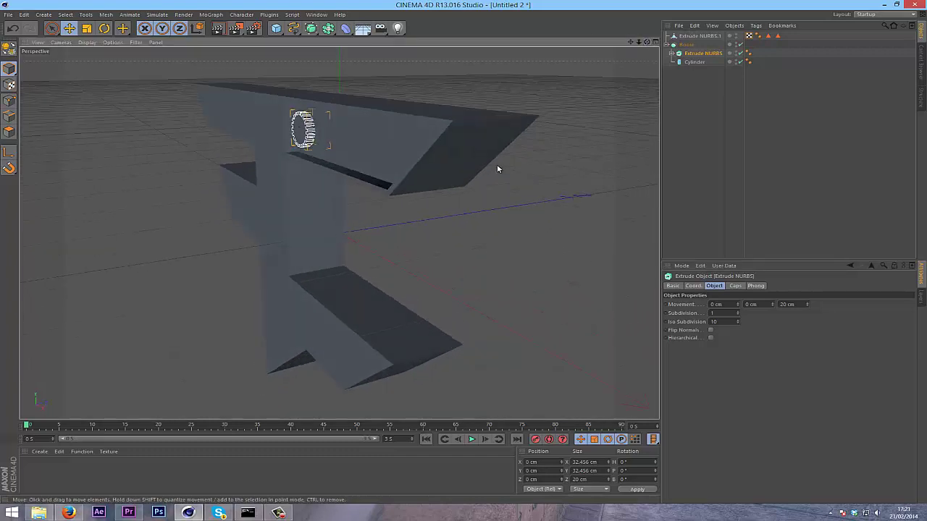
left_click(693, 285)
left_click_drag(714, 317, 711, 315)
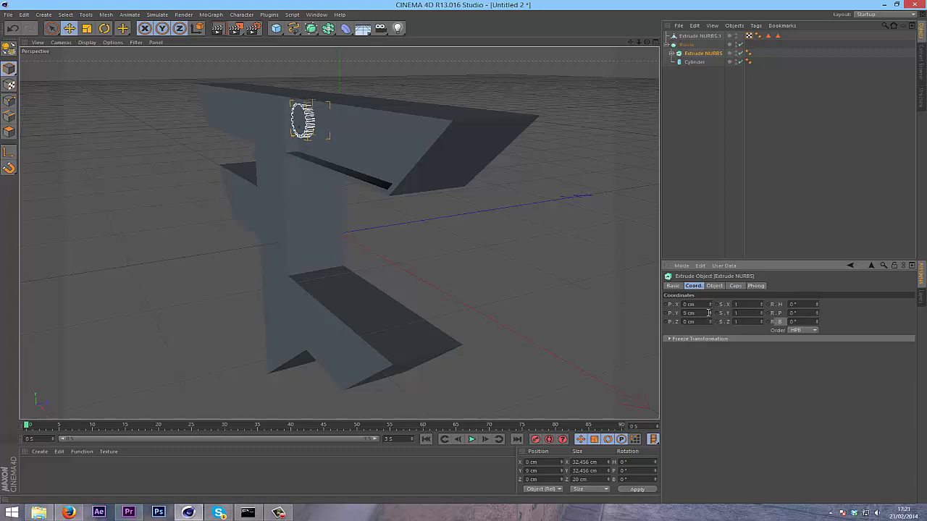
Undo the last Y position change on the gear's Extrude NURBS inside the Boole
left_click_drag(645, 43, 660, 77)
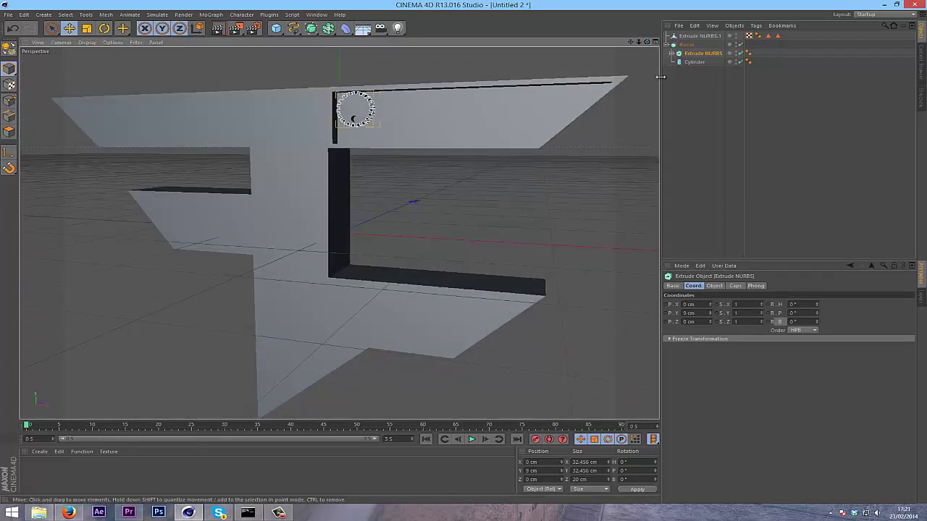
left_click(716, 145)
key("ctrl+z")
key("ctrl+z")
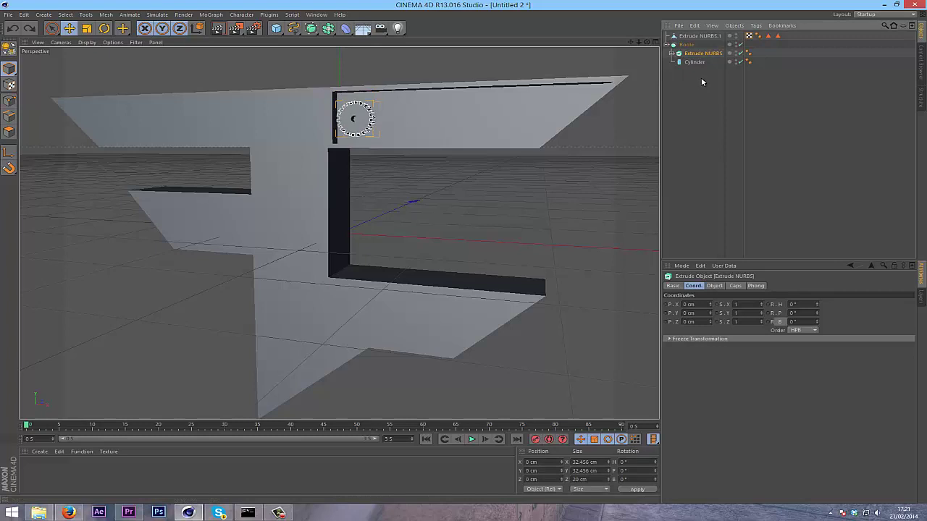
Move the whole Boole gear to about X 31.6 cm and Y 129.2 cm in the upper arm's recess
left_click(685, 45)
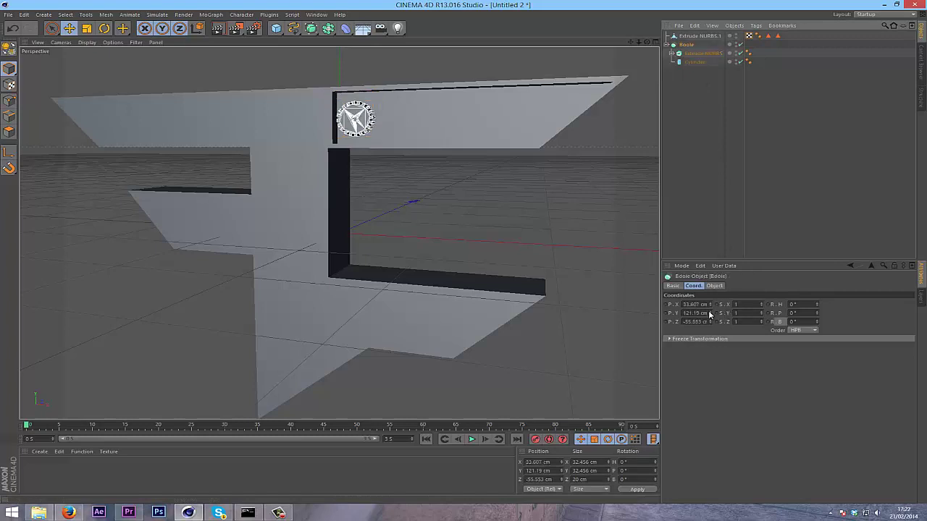
left_click_drag(710, 313, 711, 316)
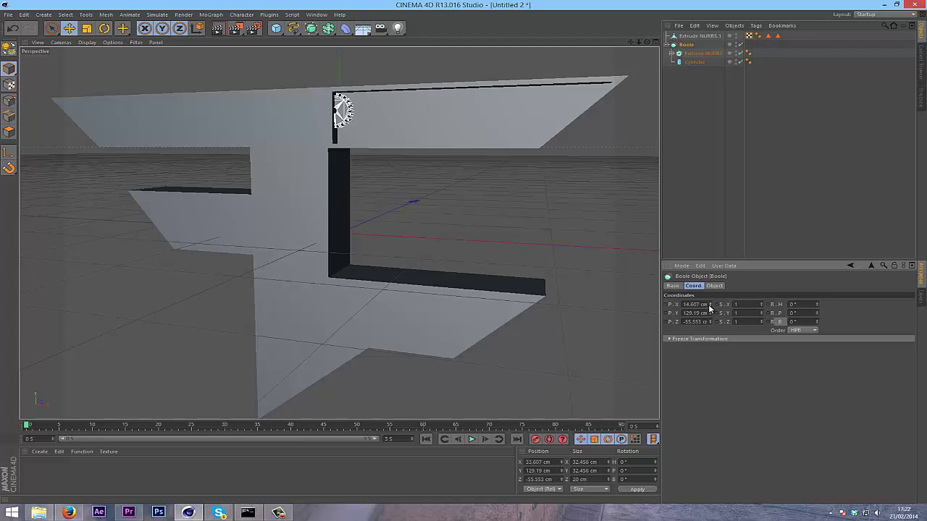
left_click_drag(709, 309, 710, 310)
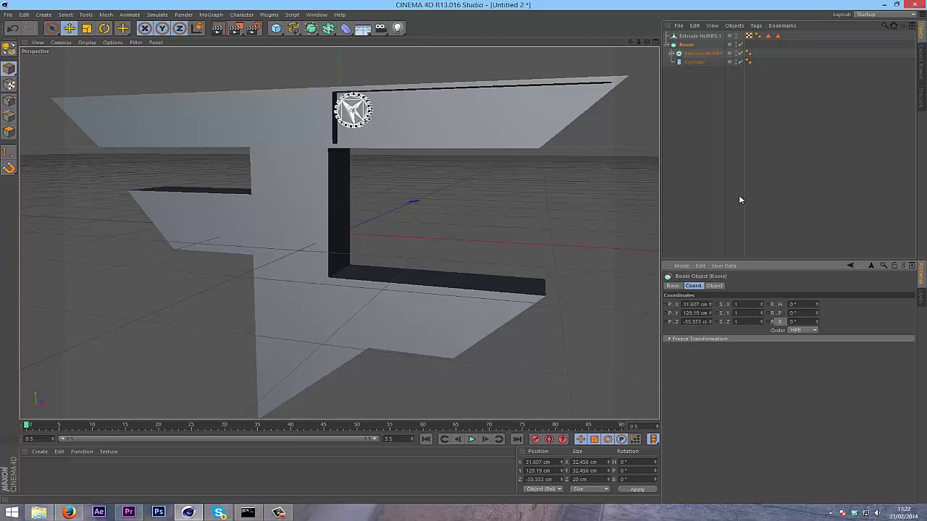
left_click(700, 52)
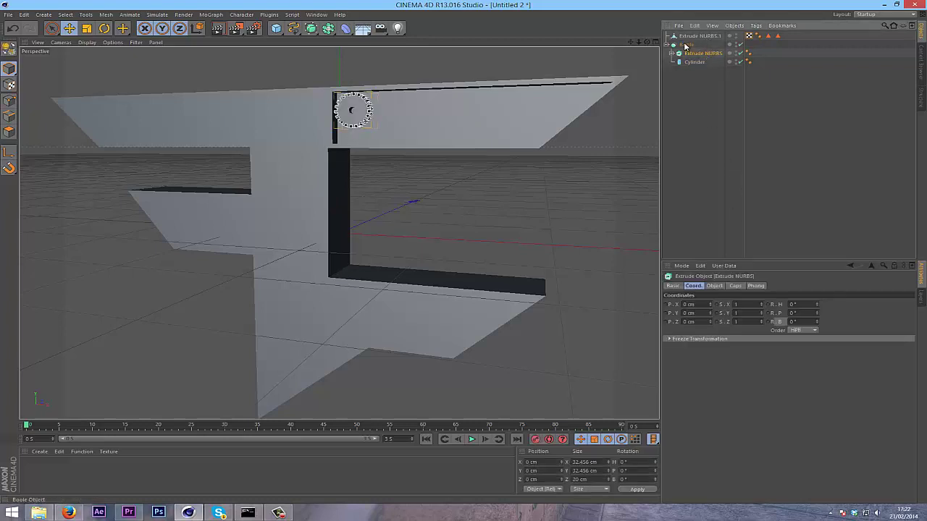
Duplicate the Boole gear and collapse both gear groups in the object hierarchy
left_click(685, 45)
key("ctrl+c")
key("ctrl+v")
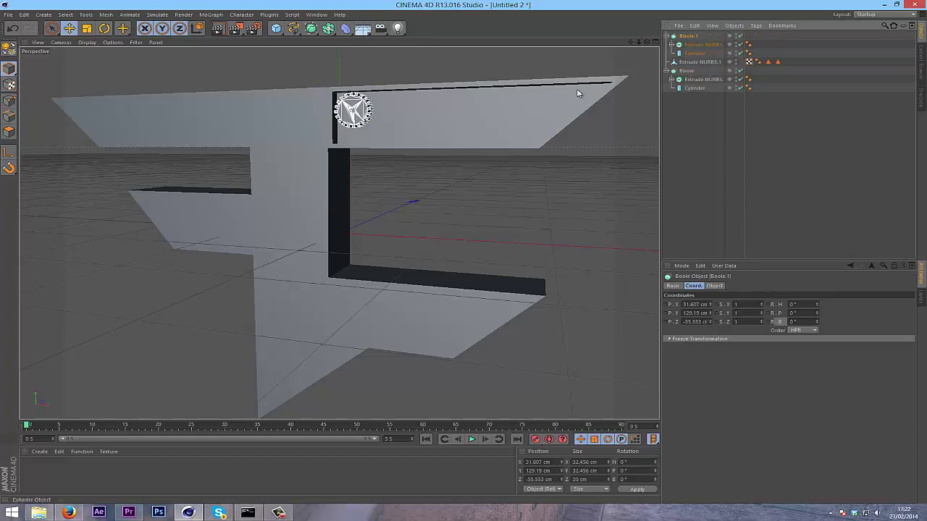
left_click(667, 35)
left_click(667, 53)
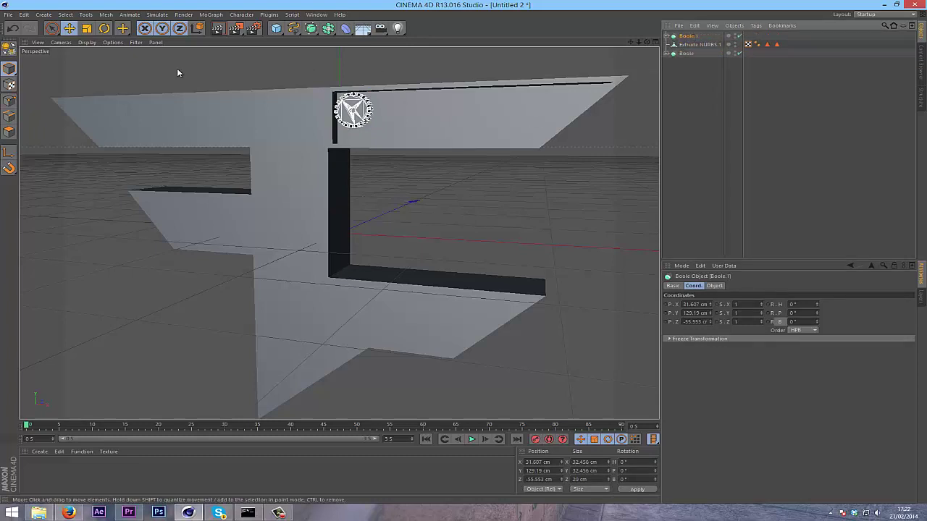
In the Front view, move the copied gear beside the first to about X 64.8, Y 117.5 cm and scale it to about 25.7 cm across
left_click(656, 43)
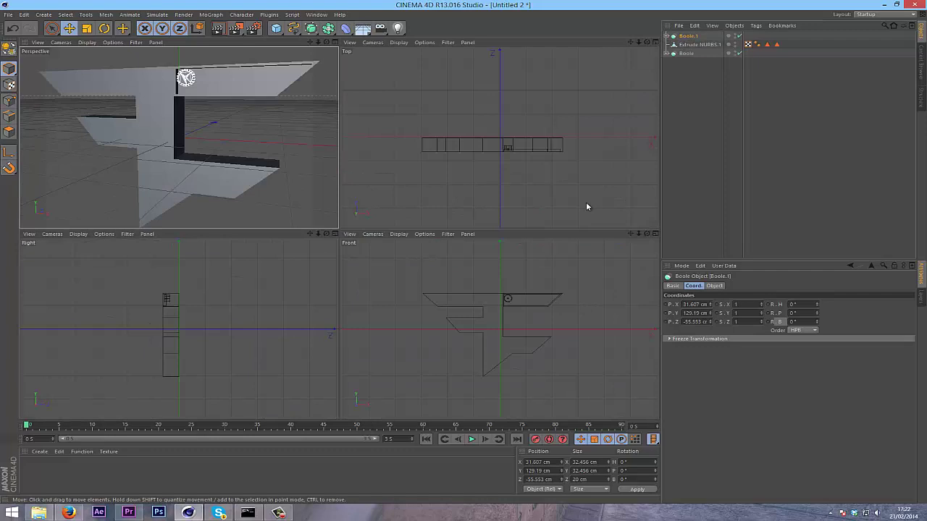
left_click(655, 233)
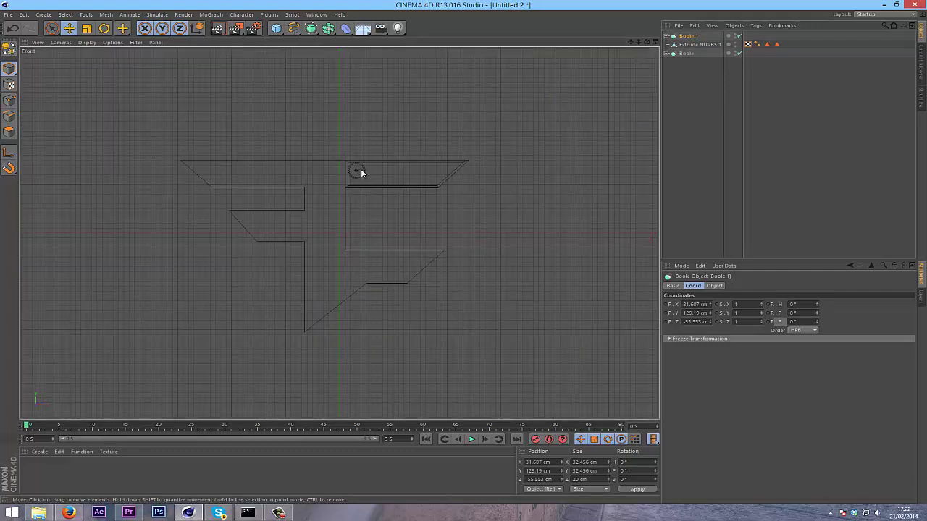
mouse_move(362, 173)
left_mouse_down()
mouse_move(400, 175)
mouse_move(378, 179)
left_mouse_up()
key("t")
left_click_drag(393, 185, 316, 205)
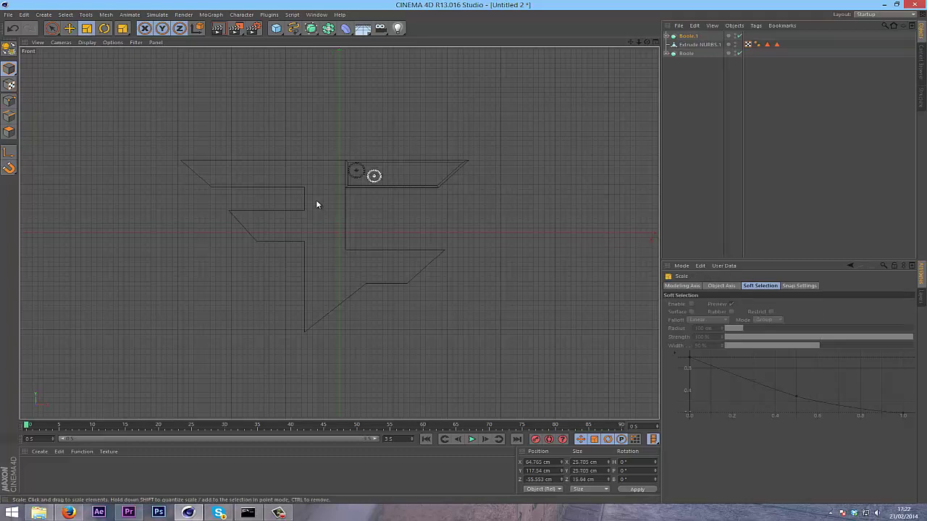
Try to rotate the copied gear freehand in the Front view
key("r")
left_click_drag(377, 177, 405, 201)
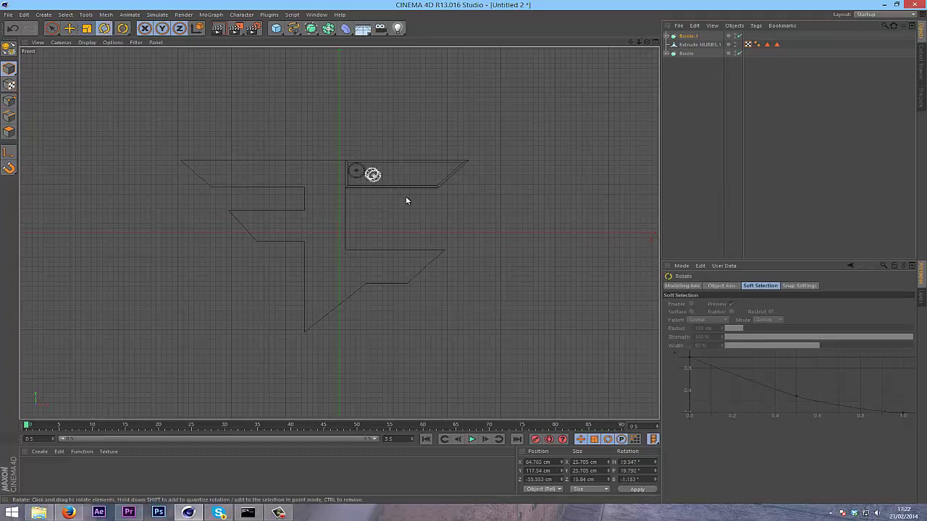
key("ctrl+z")
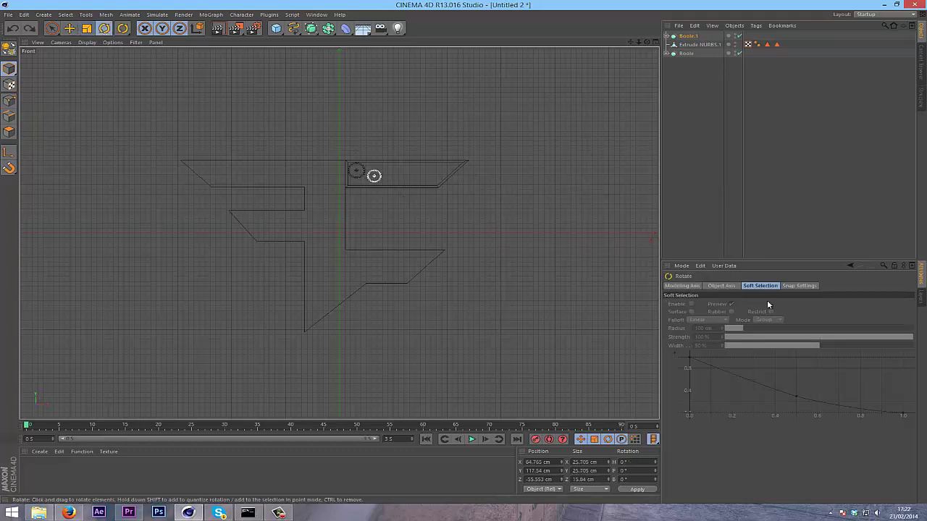
In the Perspective view, record a keyframe for the copied gear's bank rotation at 0° on frame 0
left_click(683, 37)
left_click(728, 215)
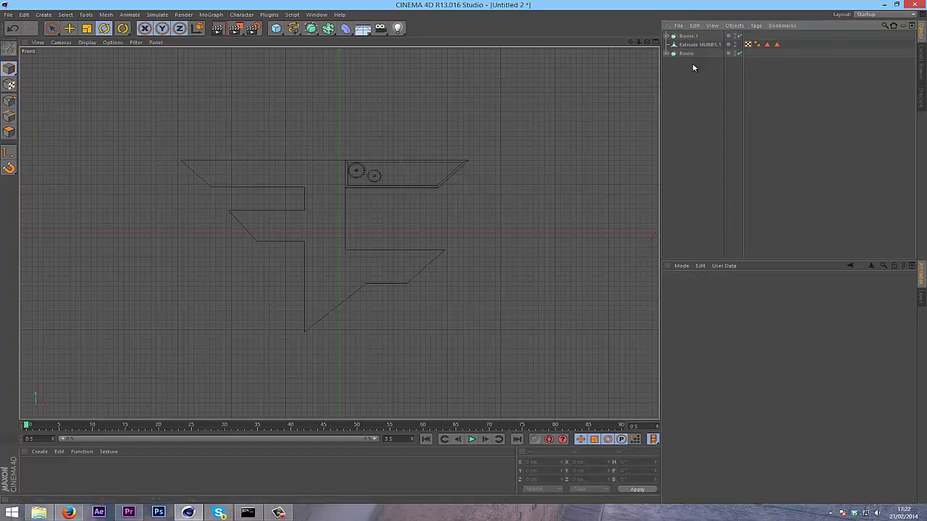
left_click(655, 43)
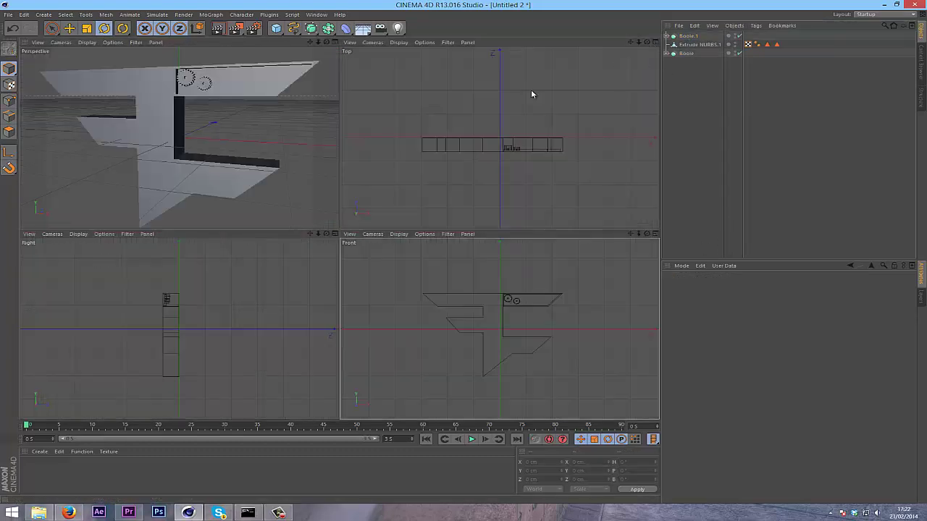
left_click(335, 43)
left_click(335, 42)
left_click(689, 35)
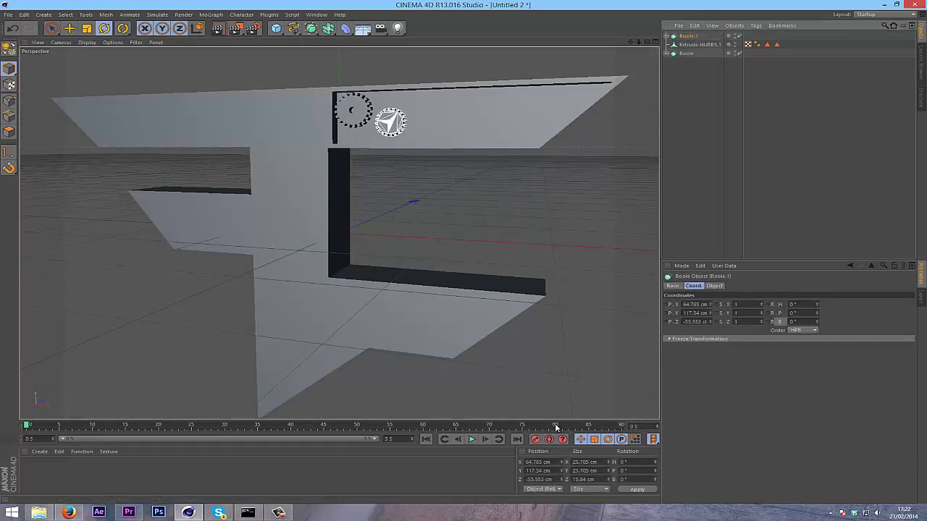
left_click_drag(144, 425, 0, 389)
left_click(679, 35)
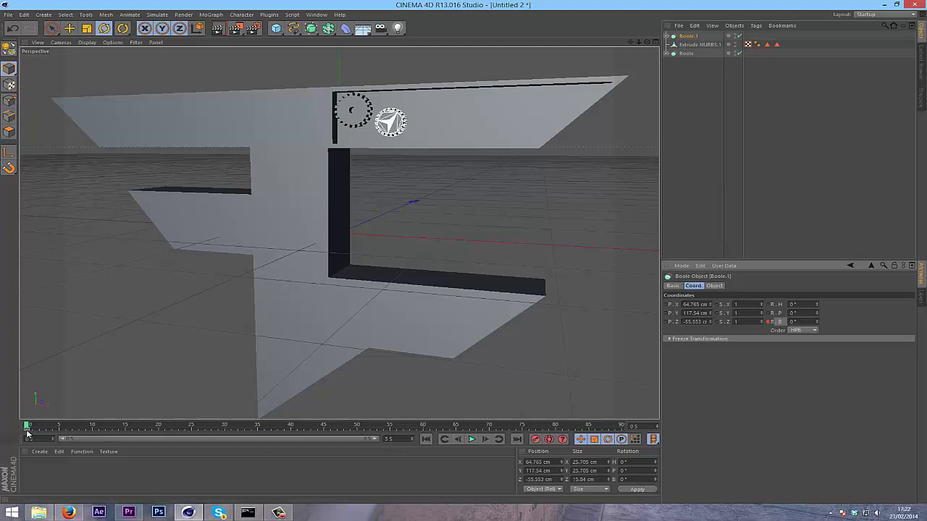
Set the copied gear's bank rotation to 150° at frame 90 and keyframe it
left_click_drag(27, 431, 895, 432)
left_click(804, 321)
type("150")
key("Return")
Scrub and play the animation to check how the smaller gear turns inside the recess
left_click_drag(620, 428, 159, 442)
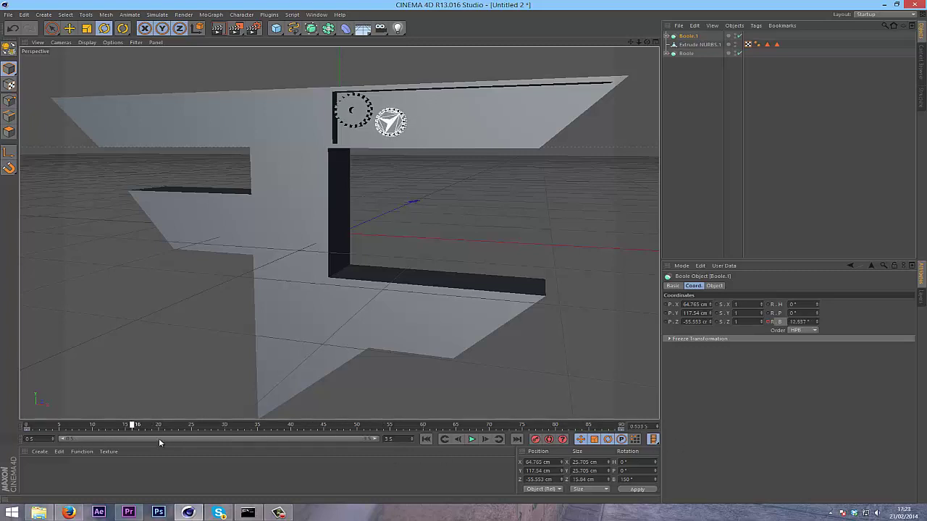
left_click_drag(553, 444, 4, 411)
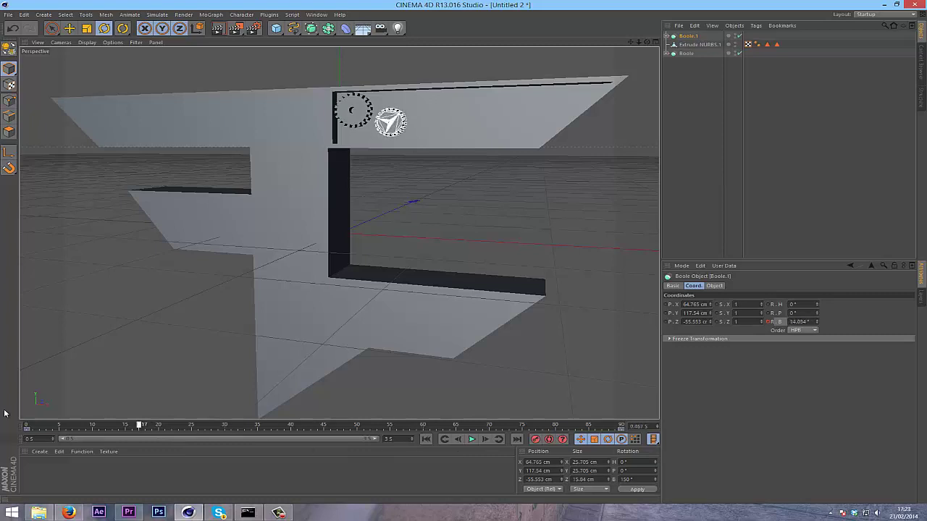
left_click(470, 438)
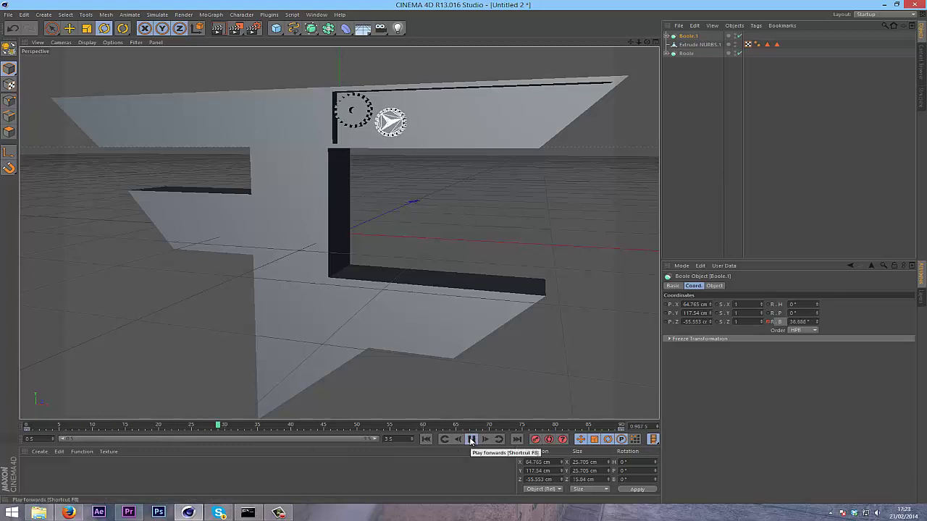
left_click(471, 440)
left_click(728, 252)
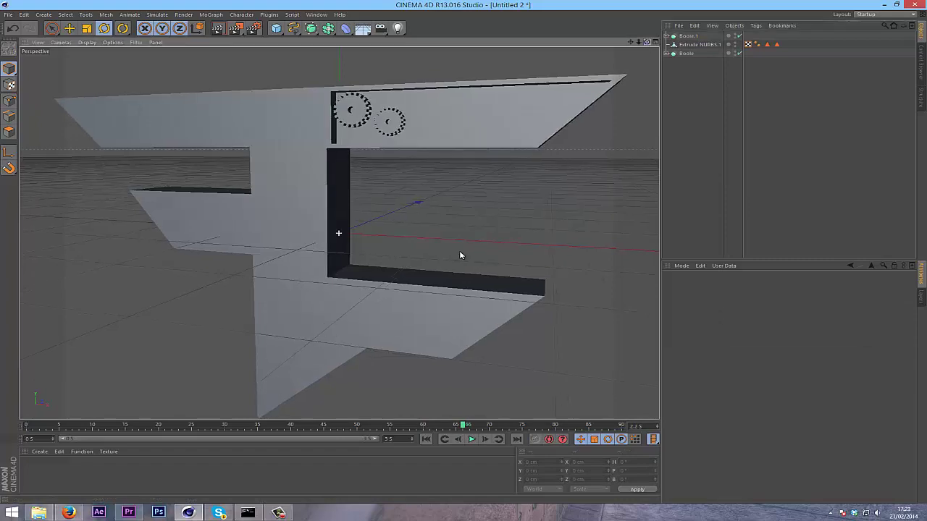
mouse_move(459, 253)
left_mouse_down("alt")
mouse_move(474, 255)
mouse_move(464, 256)
left_mouse_up("alt")
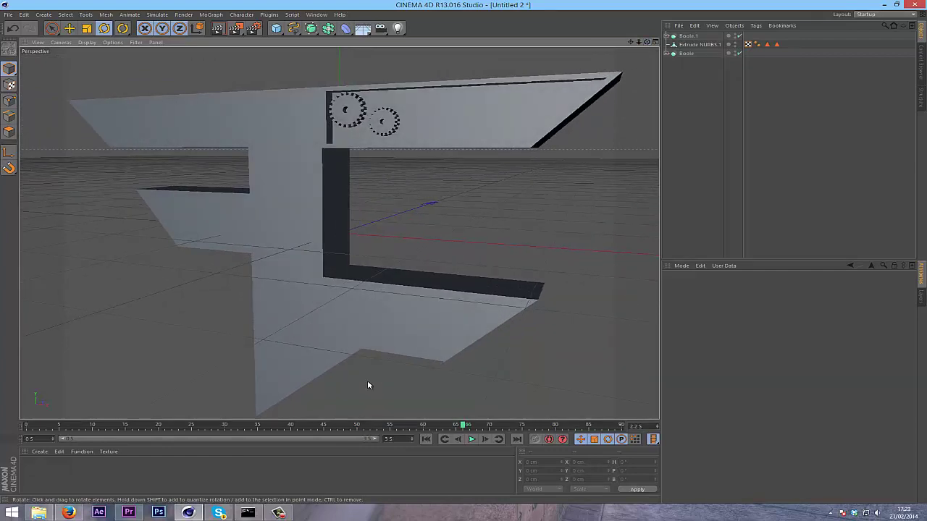